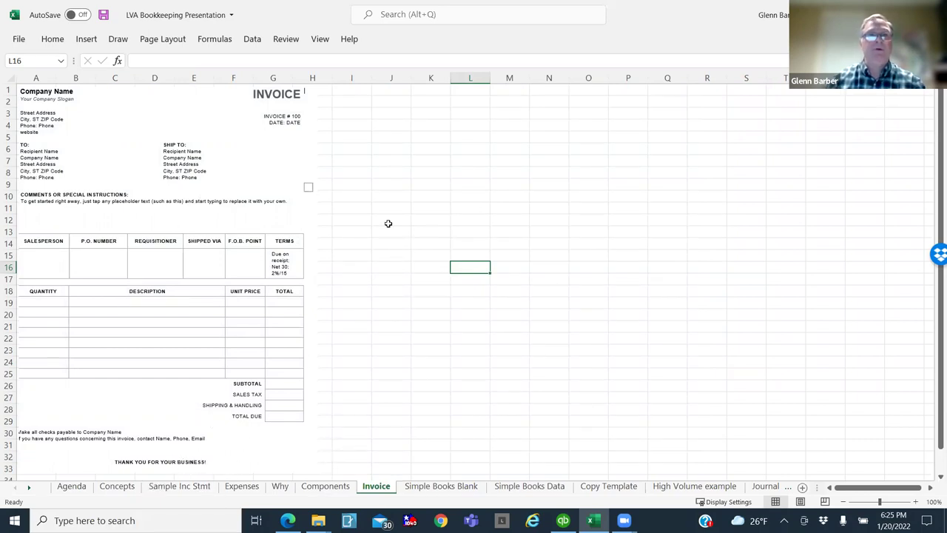
Step: Magnify the Invoice sheet to 200% and bring the invoice's full width into view
{"action": "left_click", "coordinate": [319, 39]}
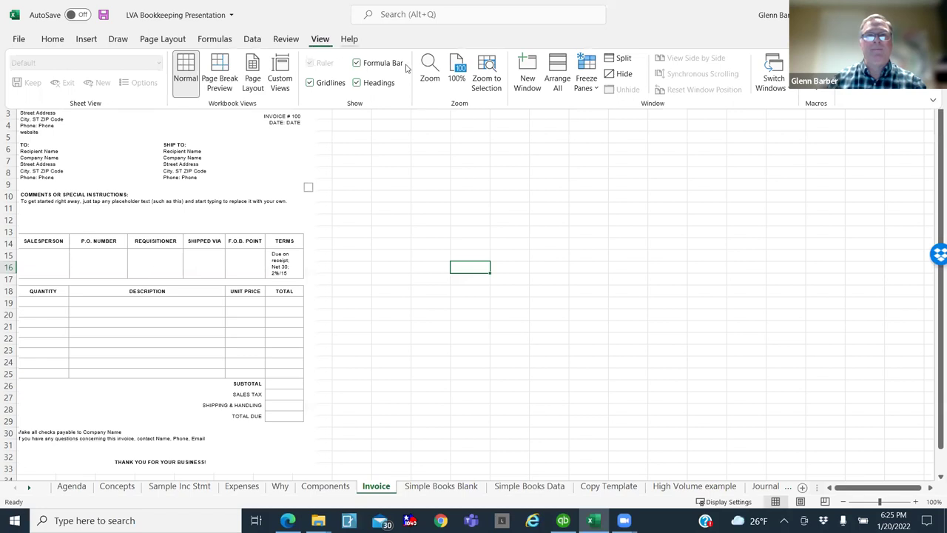
{"action": "left_click", "coordinate": [430, 70]}
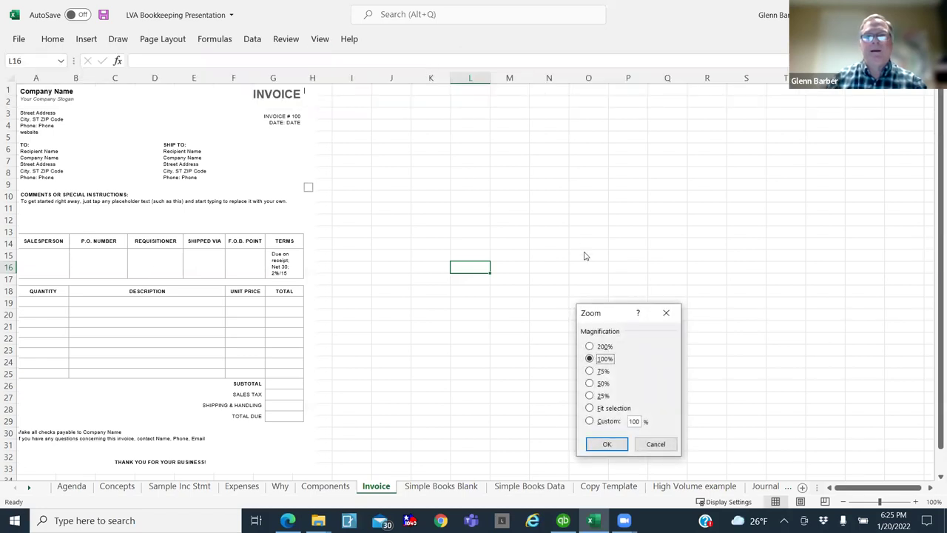
{"action": "left_click", "coordinate": [589, 346]}
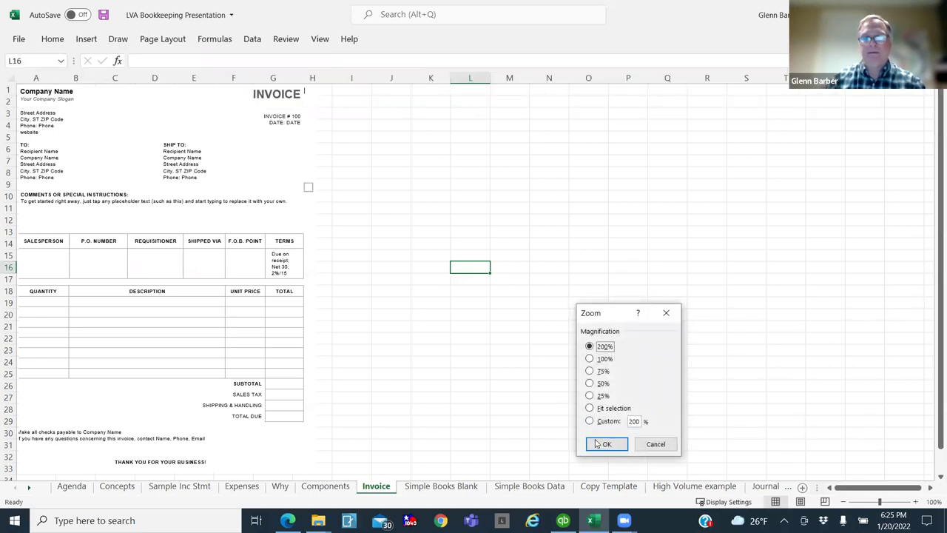
{"action": "left_click", "coordinate": [603, 444]}
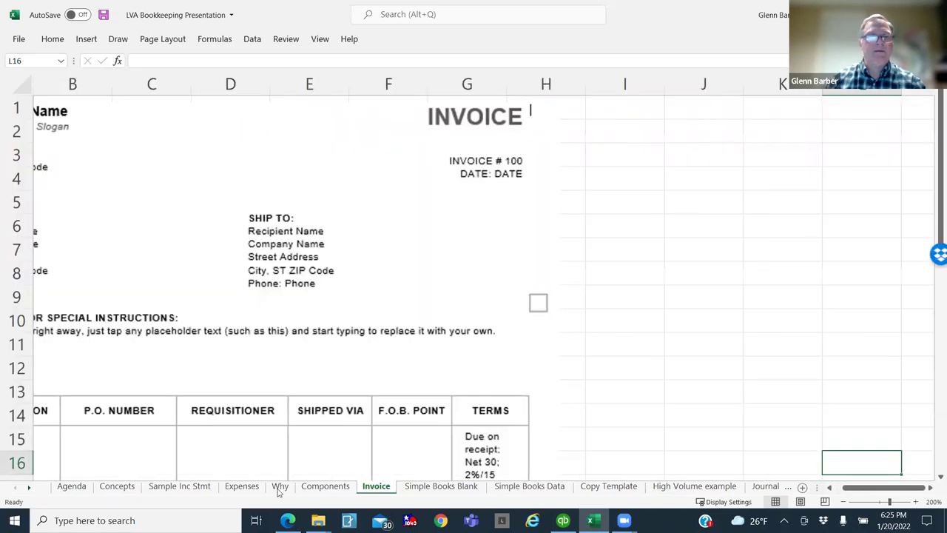
{"action": "left_click", "coordinate": [829, 490]}
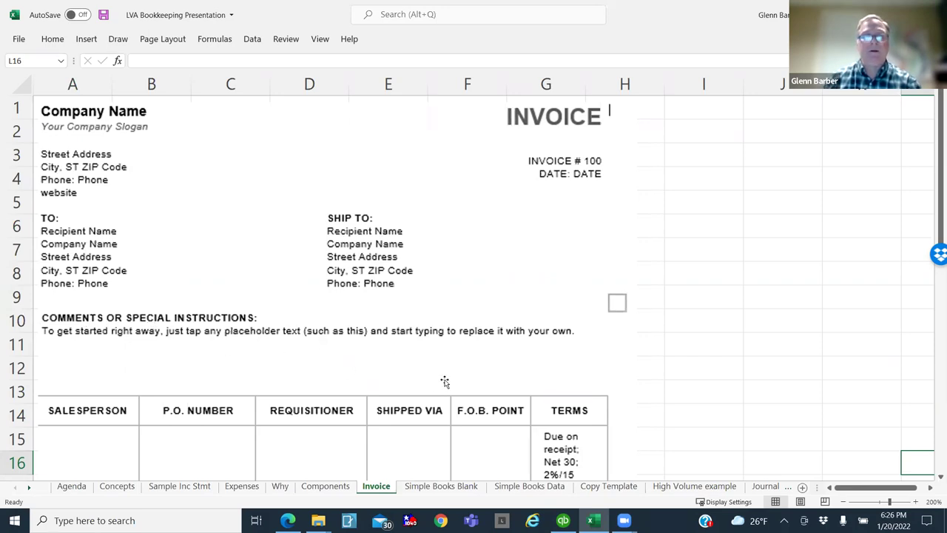
Step: Examine the sample invoice's payment terms, line-item columns, subtotal, sales tax, shipping and total due fields, and closing payment note
{"action": "scroll", "coordinate": [439, 378], "scroll_direction": "down", "scroll_amount": 2}
{"action": "scroll", "coordinate": [435, 376], "scroll_direction": "down", "scroll_amount": 2}
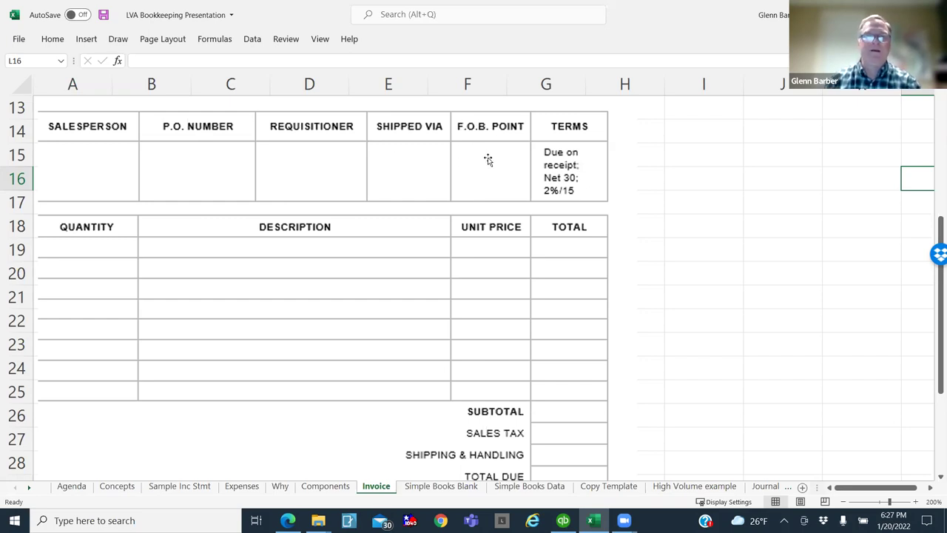
{"action": "left_click", "coordinate": [568, 166]}
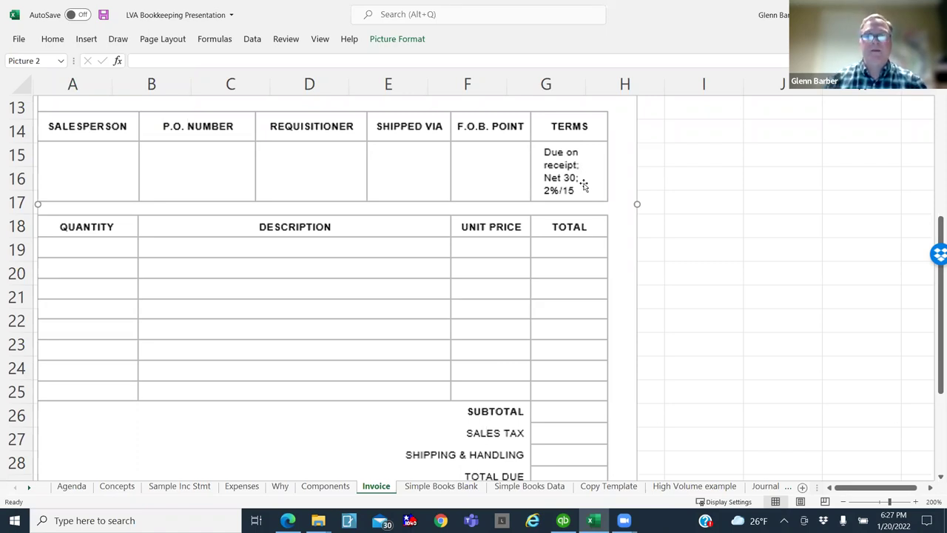
{"action": "scroll", "coordinate": [584, 185], "scroll_direction": "down", "scroll_amount": 3}
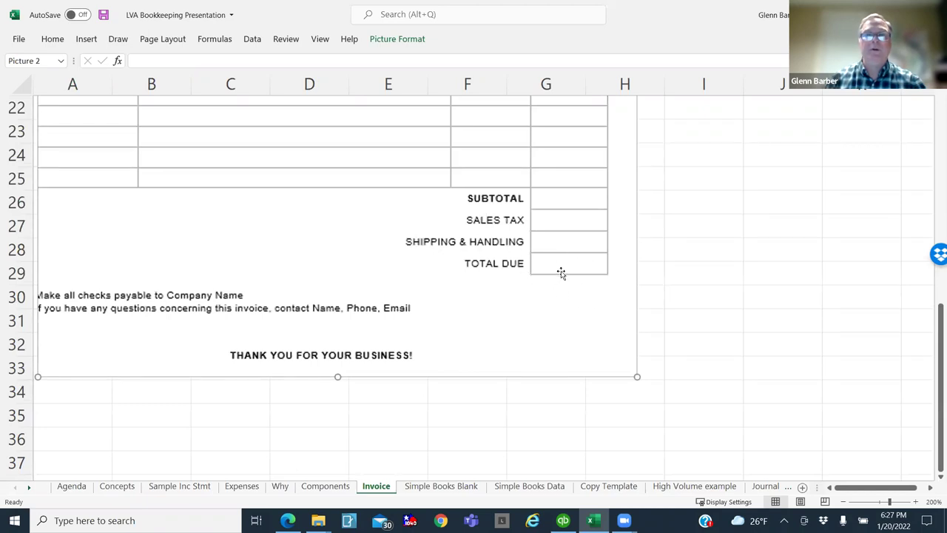
{"action": "scroll", "coordinate": [541, 323], "scroll_direction": "up", "scroll_amount": 6}
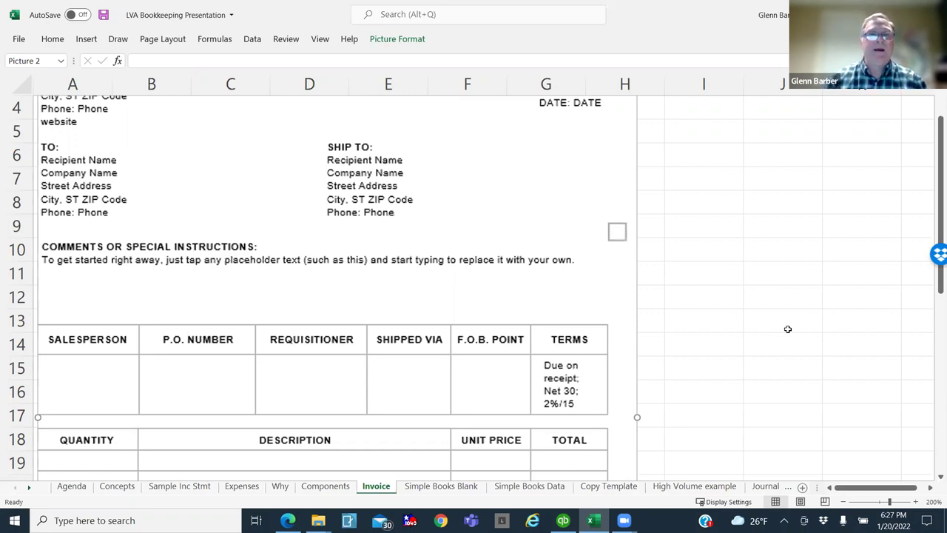
{"action": "scroll", "coordinate": [502, 254], "scroll_direction": "down", "scroll_amount": 1}
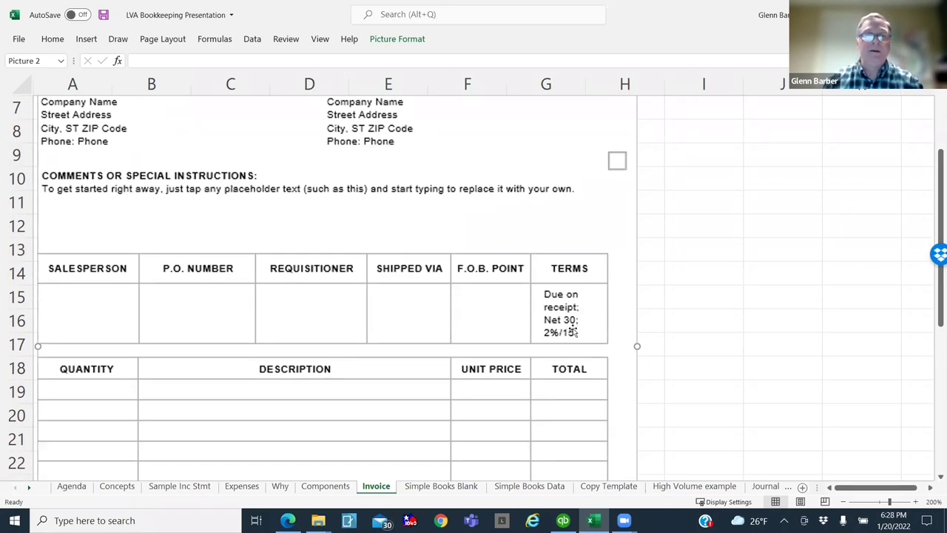
{"action": "scroll", "coordinate": [572, 346], "scroll_direction": "down", "scroll_amount": 3}
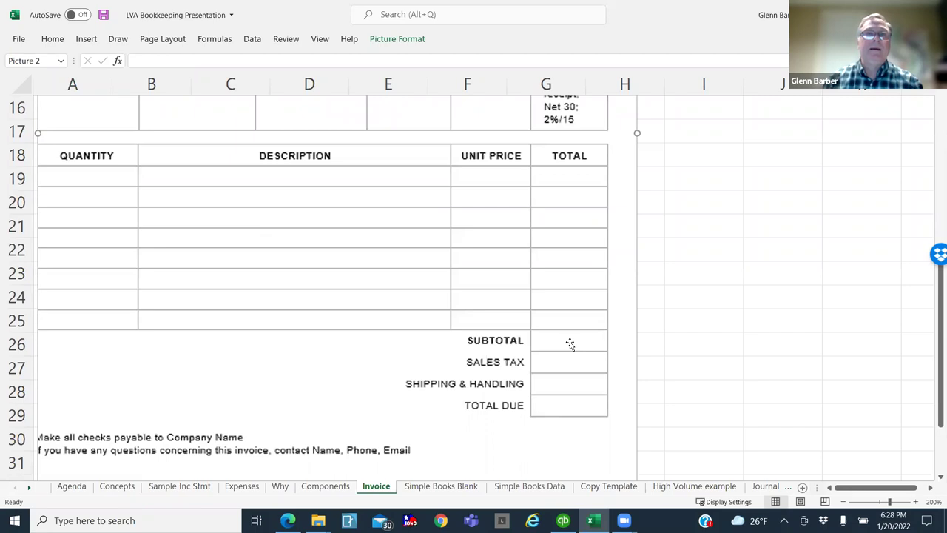
{"action": "scroll", "coordinate": [567, 342], "scroll_direction": "up", "scroll_amount": 2}
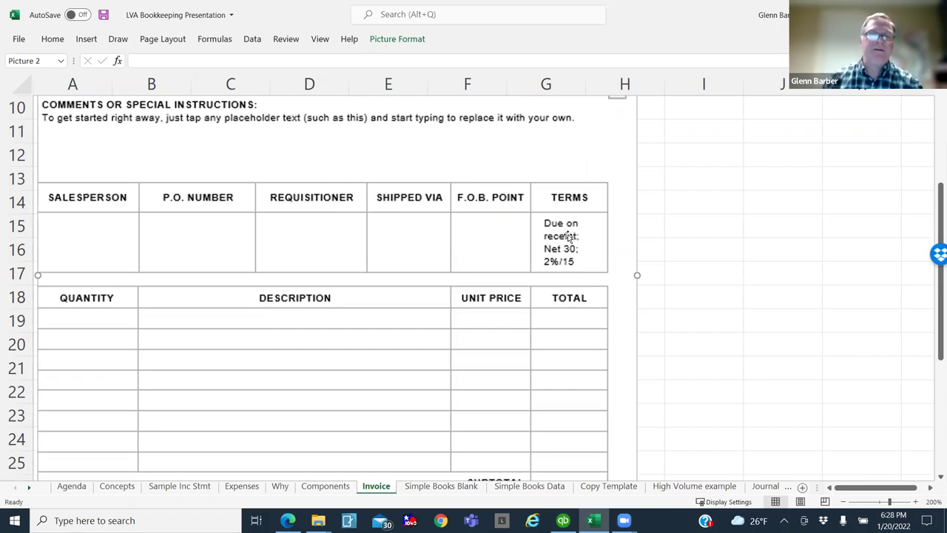
{"action": "scroll", "coordinate": [459, 297], "scroll_direction": "down", "scroll_amount": 1}
{"action": "scroll", "coordinate": [457, 295], "scroll_direction": "up", "scroll_amount": 2}
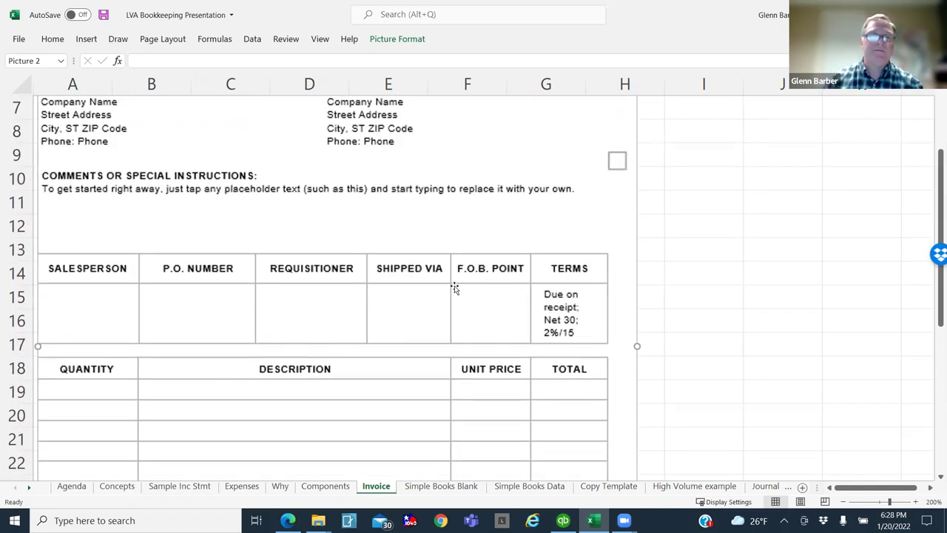
{"action": "scroll", "coordinate": [391, 322], "scroll_direction": "down", "scroll_amount": 2}
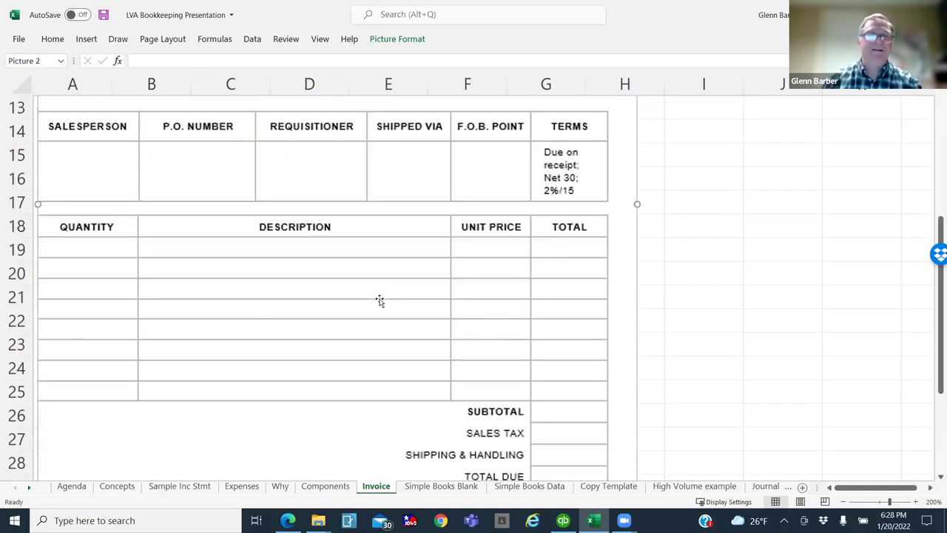
{"action": "scroll", "coordinate": [430, 270], "scroll_direction": "down", "scroll_amount": 1}
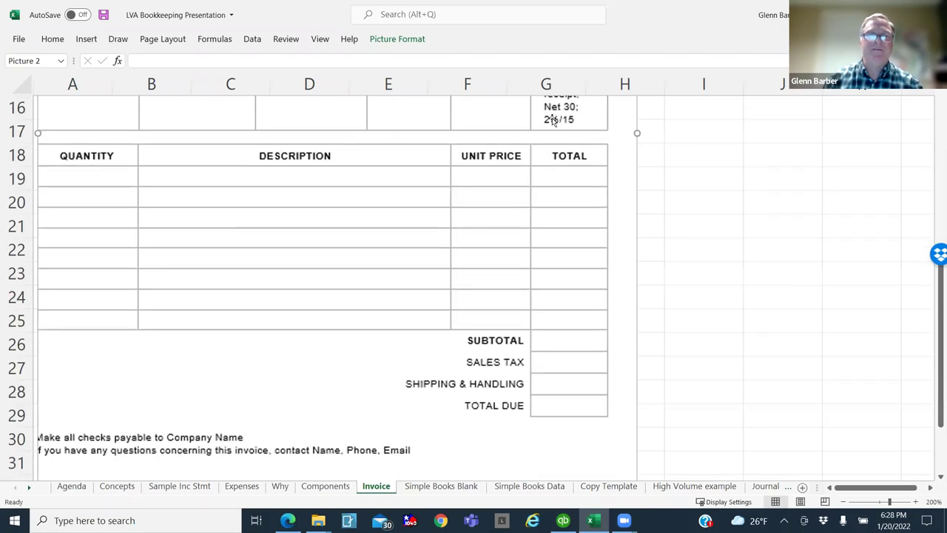
{"action": "scroll", "coordinate": [476, 289], "scroll_direction": "up", "scroll_amount": 1}
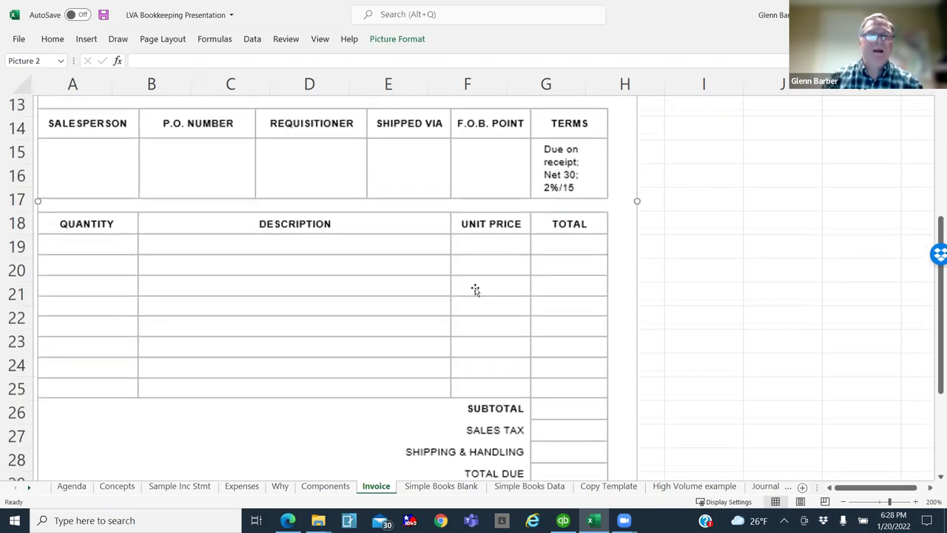
{"action": "scroll", "coordinate": [475, 289], "scroll_direction": "down", "scroll_amount": 2}
{"action": "scroll", "coordinate": [241, 205], "scroll_direction": "up", "scroll_amount": 1}
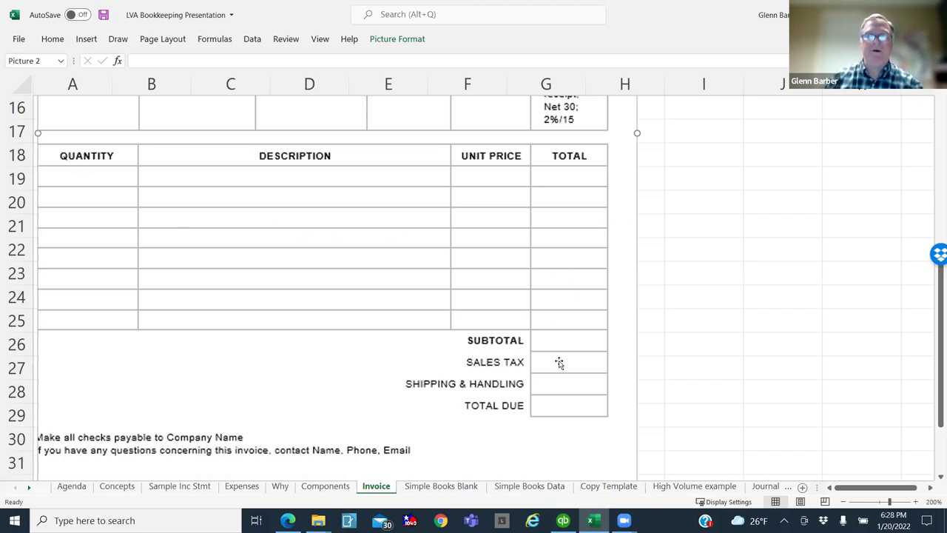
{"action": "scroll", "coordinate": [548, 381], "scroll_direction": "down", "scroll_amount": 2}
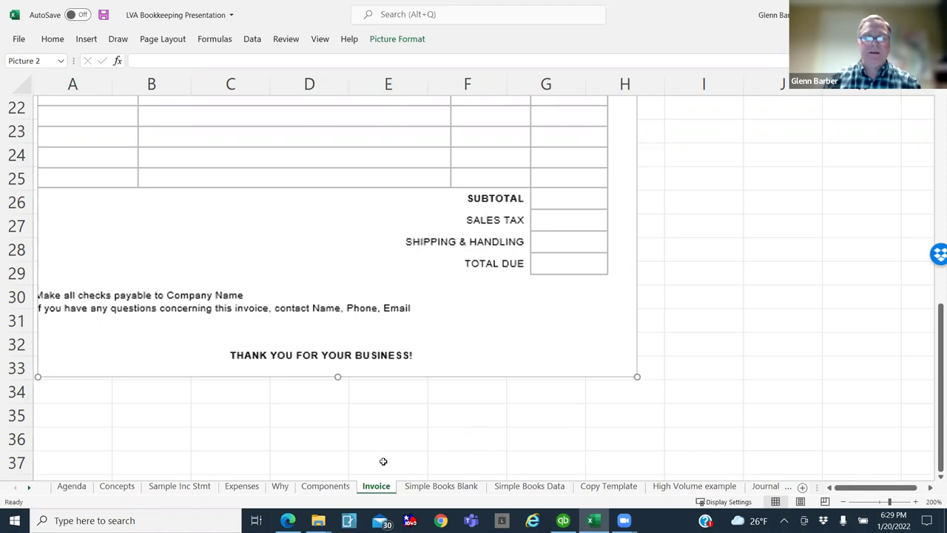
Step: On the Simple Books Blank sheet, enter 25.63 as the February Office/Admin expense
{"action": "left_click", "coordinate": [441, 486]}
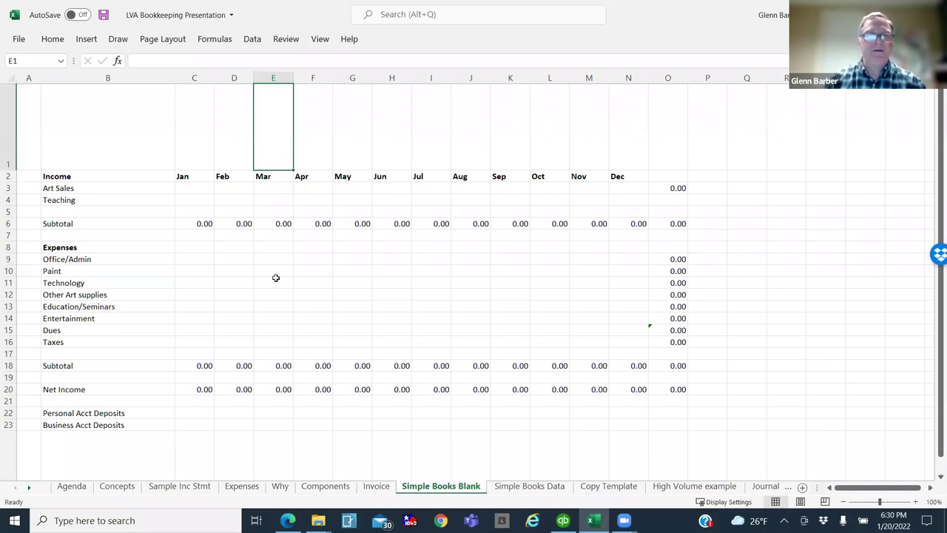
{"action": "left_click", "coordinate": [227, 260]}
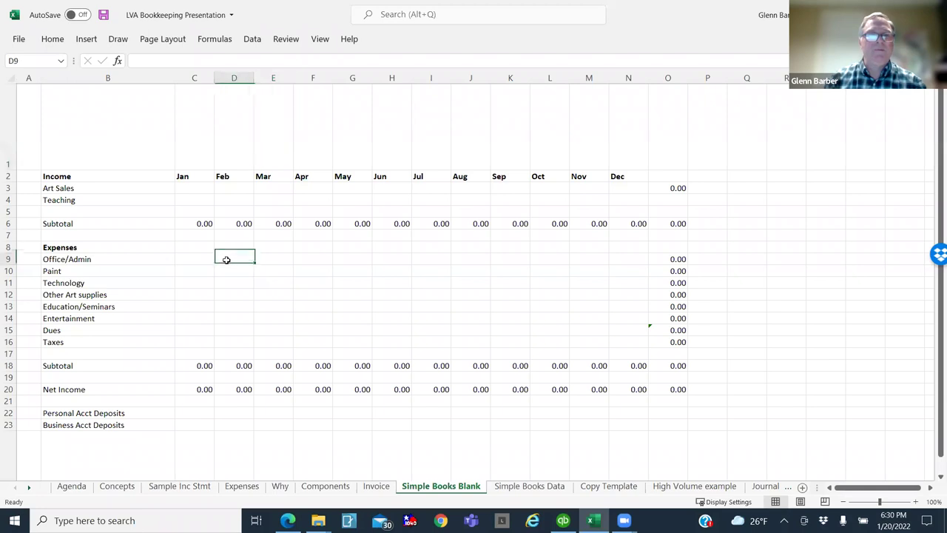
{"action": "type", "text": "25.63"}
{"action": "key", "text": "Return"}
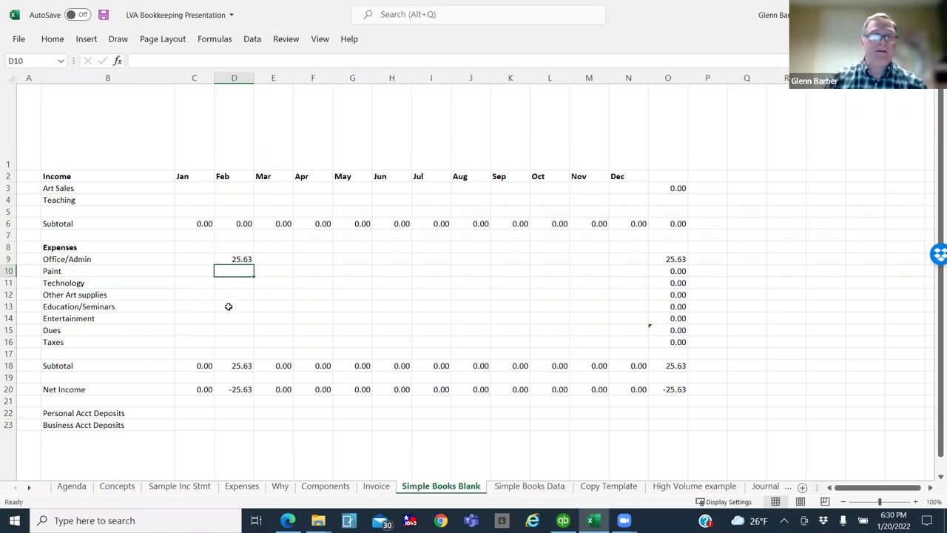
Step: Turn the February Office/Admin expense into the running sum =25.63+15+12.34 and reselect the cell to check its formula
{"action": "left_click", "coordinate": [231, 293]}
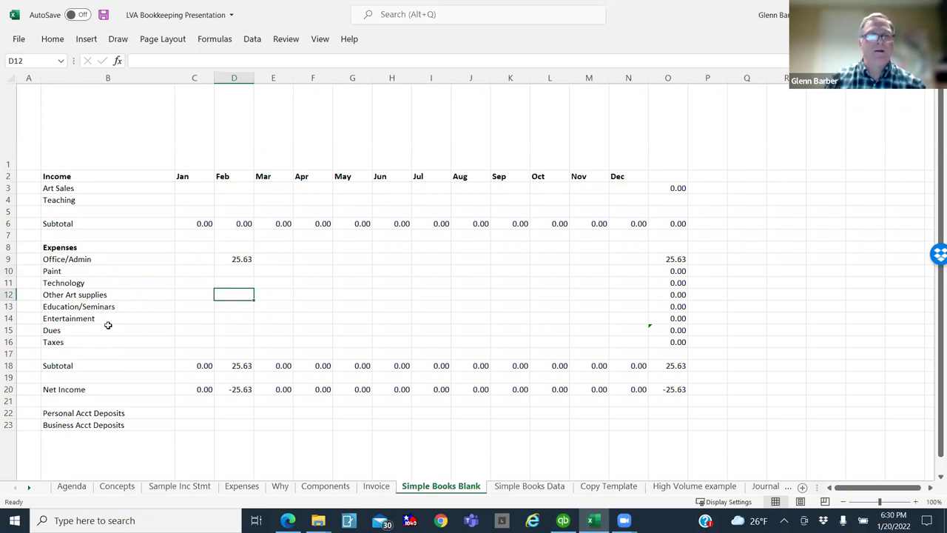
{"action": "left_click", "coordinate": [240, 261]}
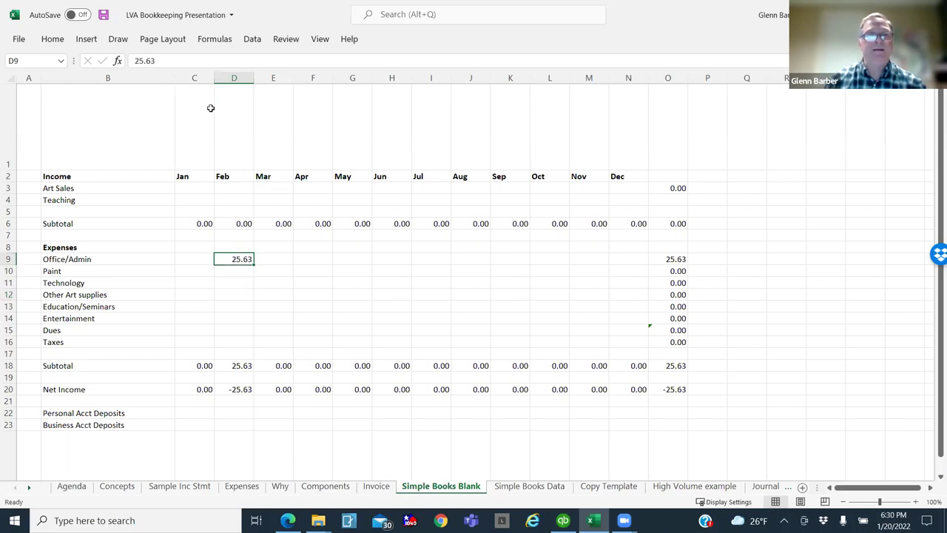
{"action": "left_click", "coordinate": [136, 60]}
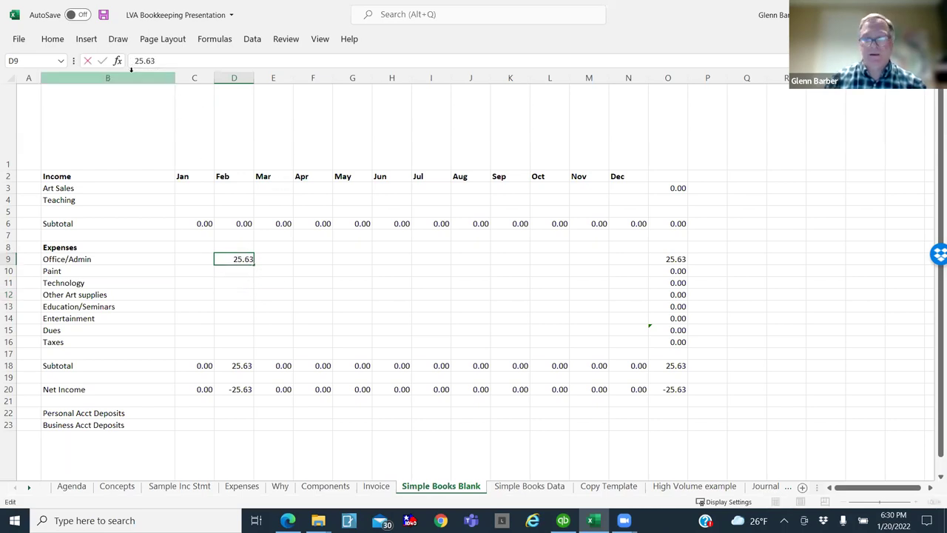
{"action": "type", "text": "=25.63"}
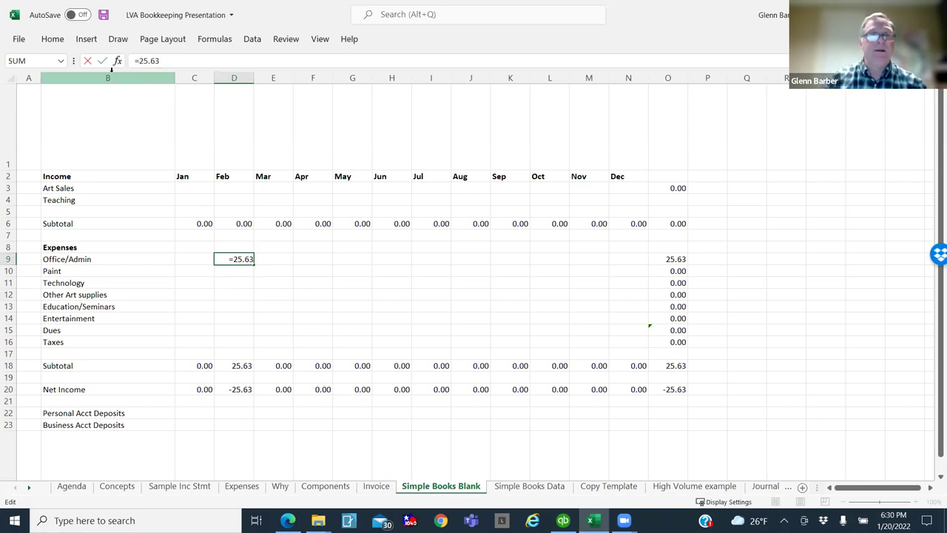
{"action": "type", "text": "+15"}
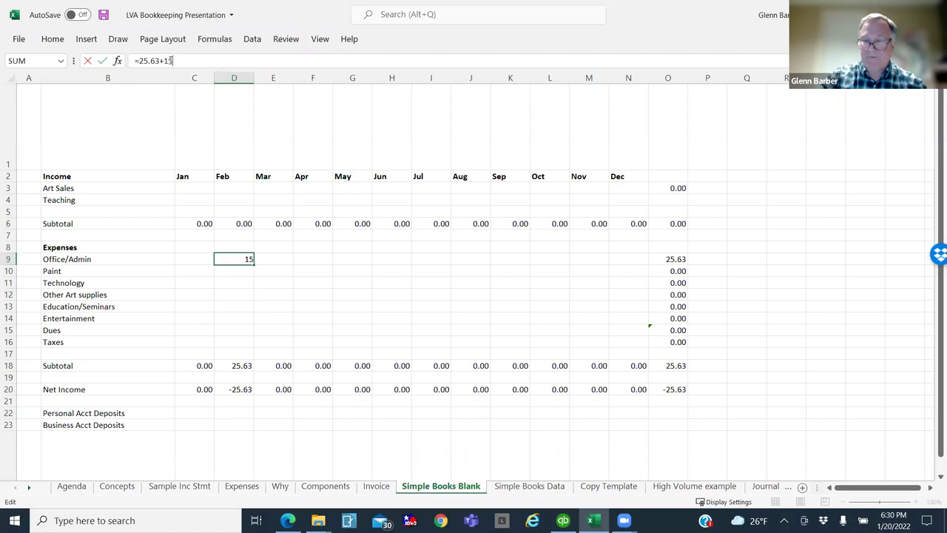
{"action": "type", "text": "+12.34"}
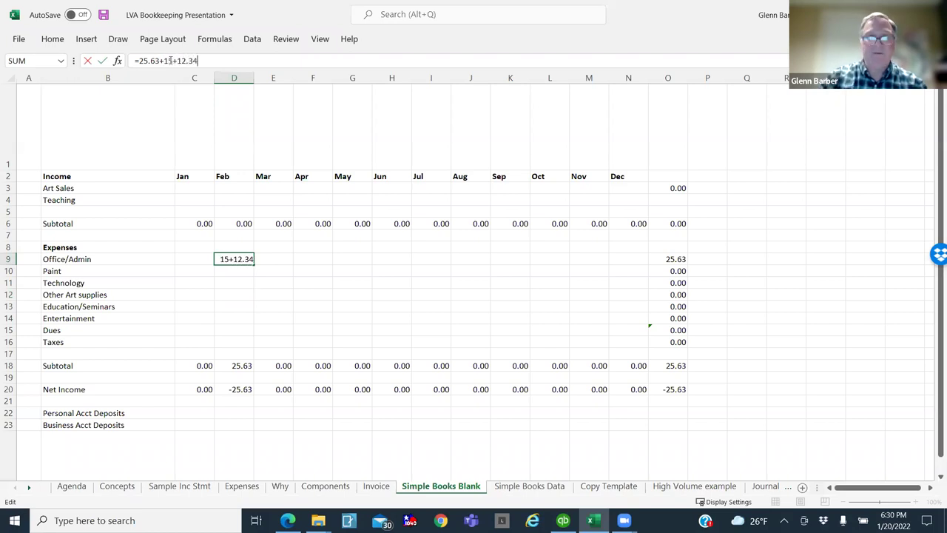
{"action": "key", "text": "Return"}
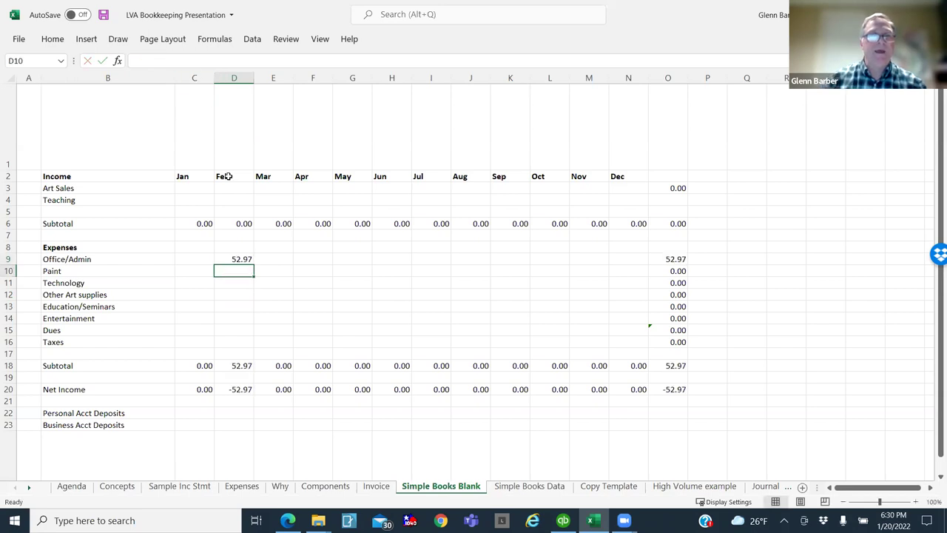
{"action": "left_click", "coordinate": [240, 259]}
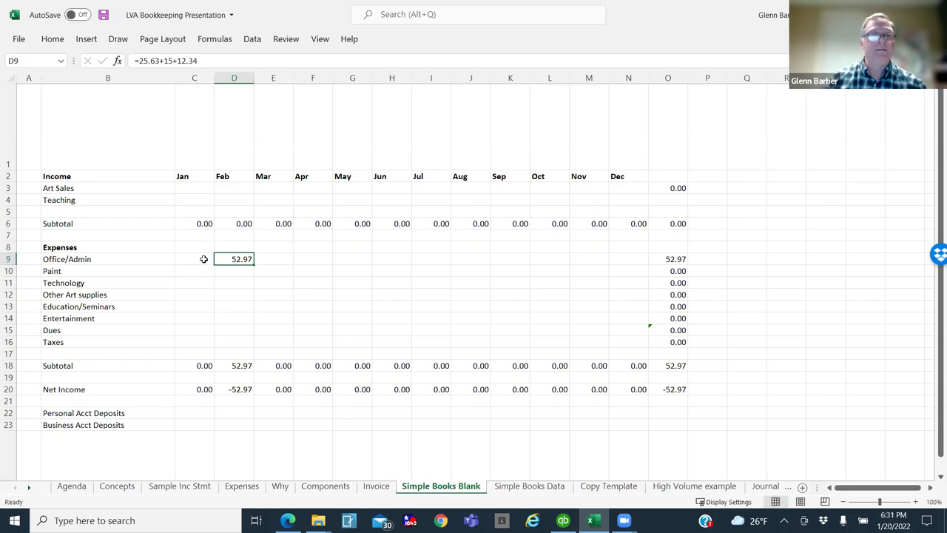
Step: Enter Art Sales income of 1500 for February and 2500 for June
{"action": "left_click", "coordinate": [235, 189]}
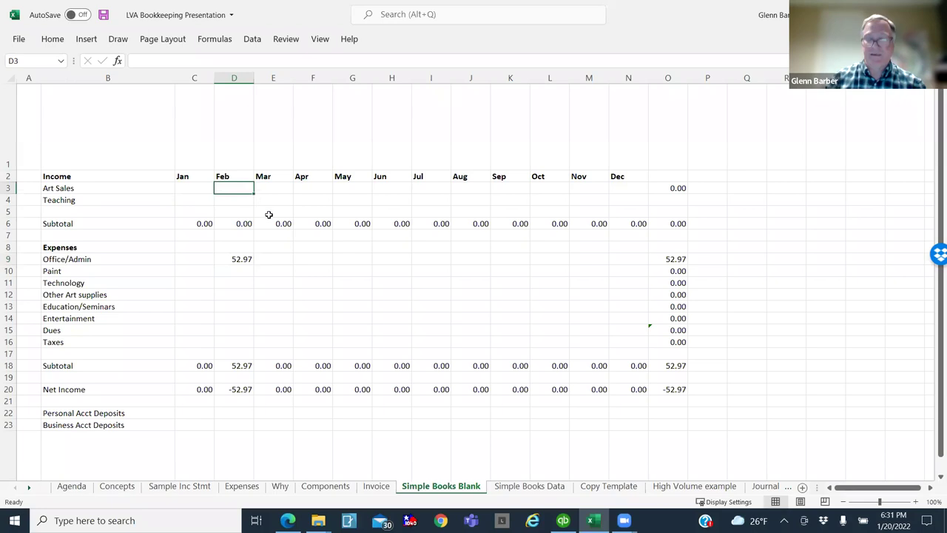
{"action": "type", "text": "1500"}
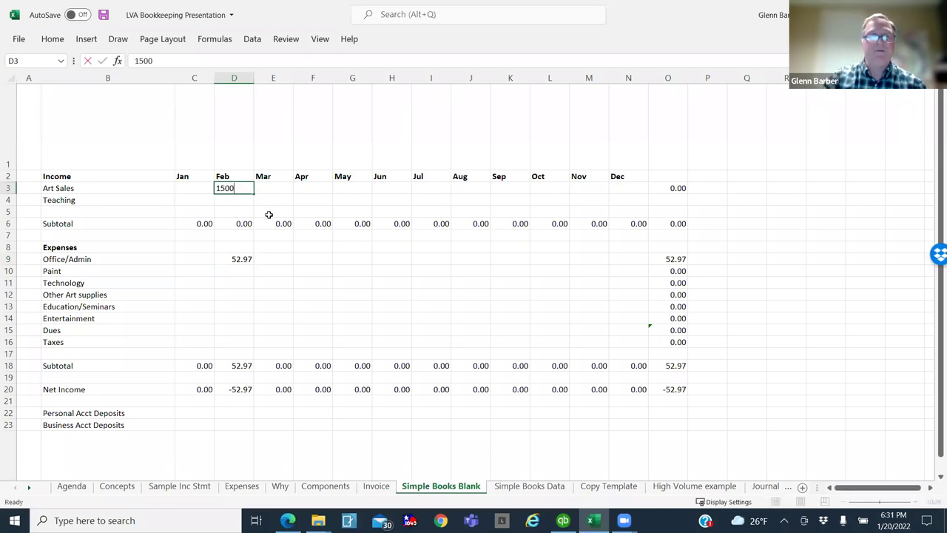
{"action": "key", "text": "Return"}
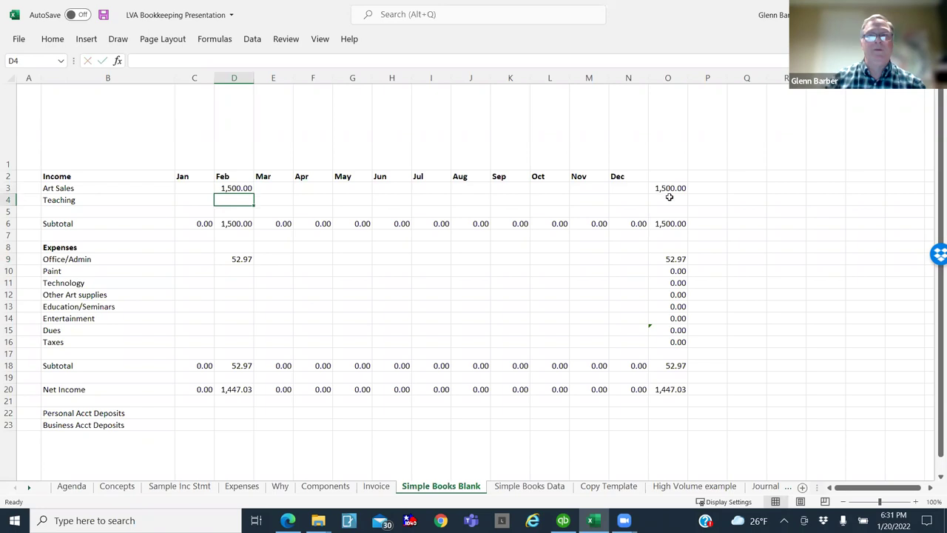
{"action": "left_click", "coordinate": [393, 191]}
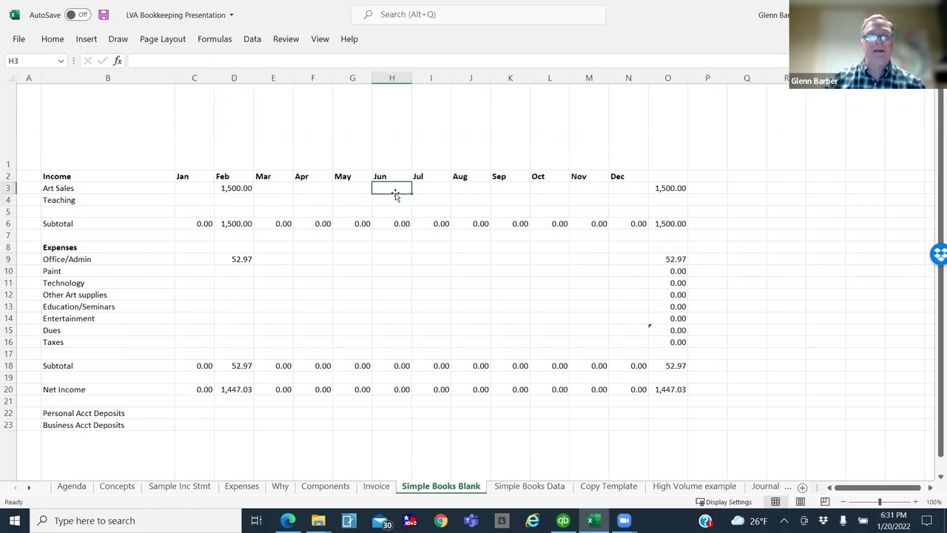
{"action": "type", "text": "2500"}
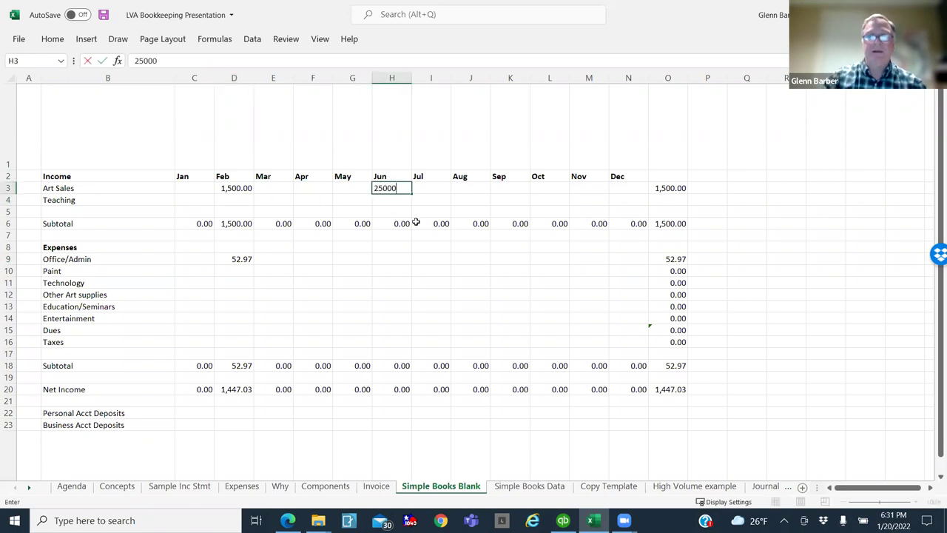
{"action": "key", "text": "Return"}
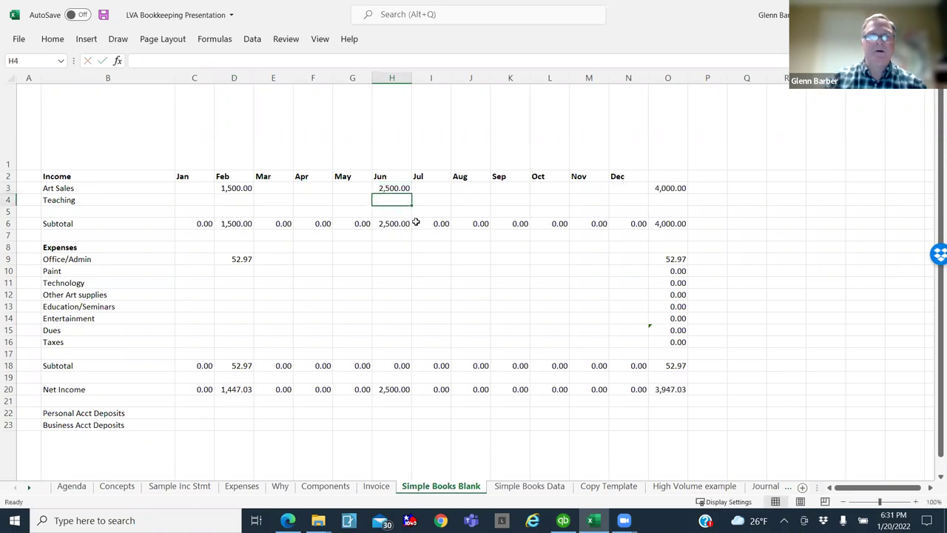
Step: Enter 500 as the July Teaching income and 280 as the April Technology expense
{"action": "left_click", "coordinate": [424, 201]}
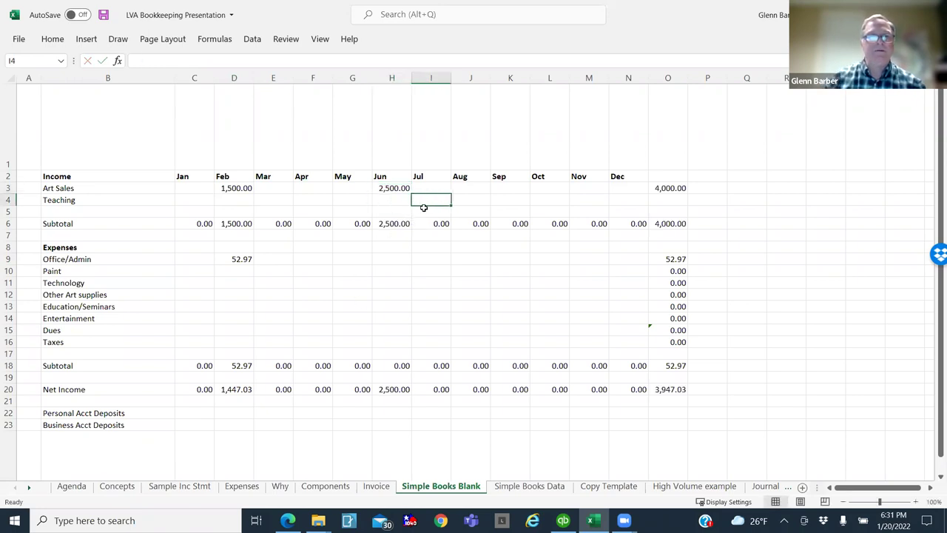
{"action": "type", "text": "500"}
{"action": "key", "text": "Return"}
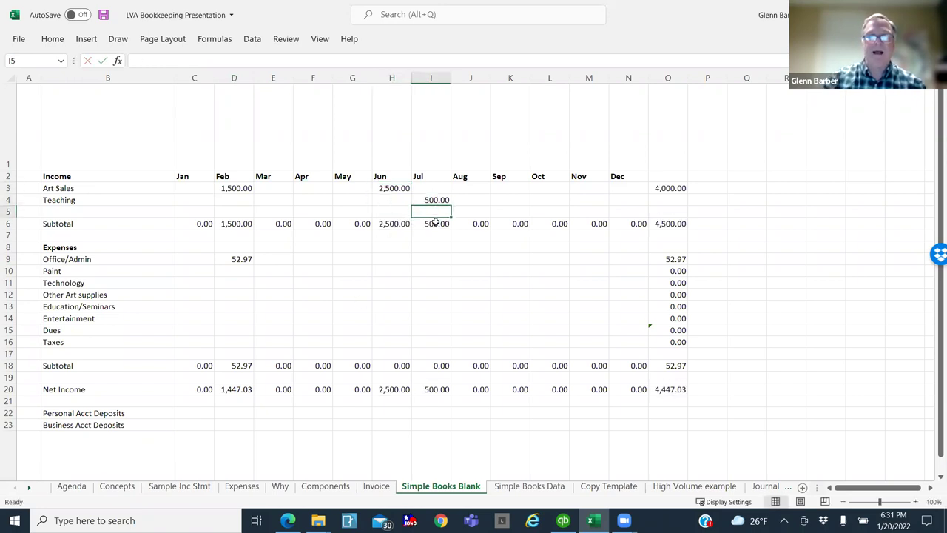
{"action": "left_click", "coordinate": [313, 282]}
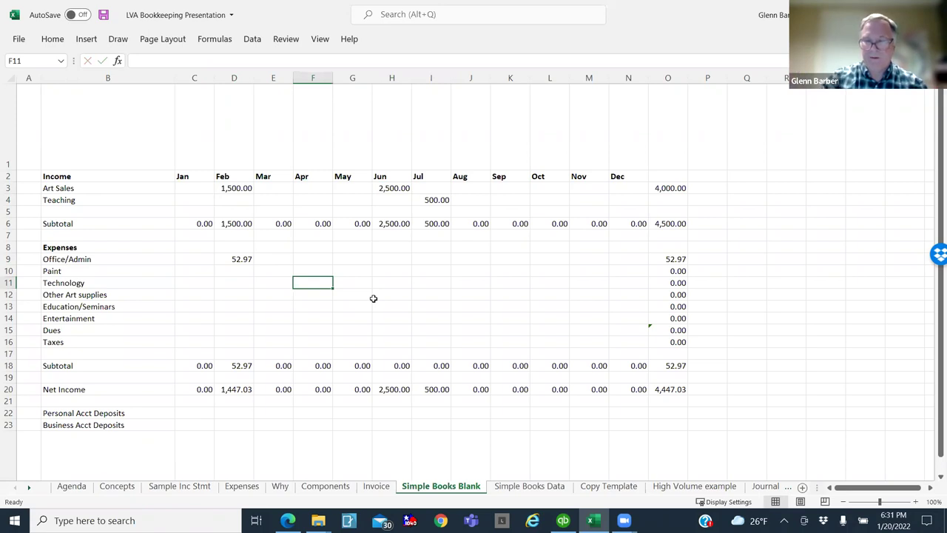
{"action": "type", "text": "280"}
{"action": "key", "text": "Return"}
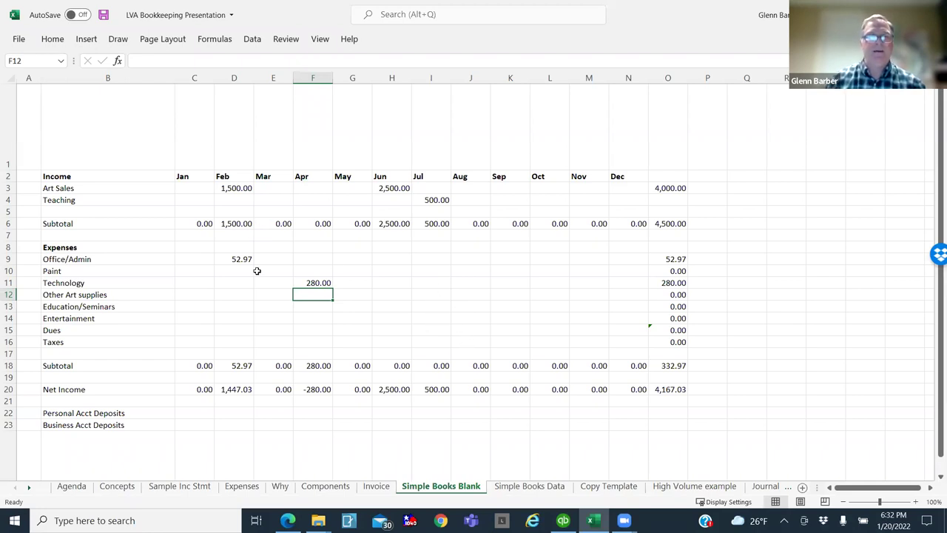
Step: Check the February Office/Admin formula, and examine the monthly Art Sales, buyer notes and yearly total on the Simple Books Data sheet
{"action": "left_click", "coordinate": [237, 259]}
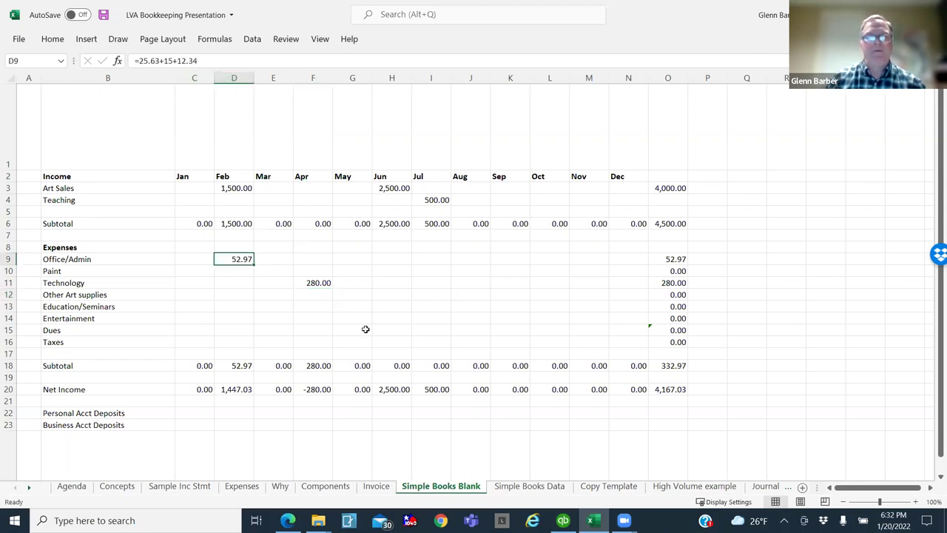
{"action": "left_click", "coordinate": [528, 486]}
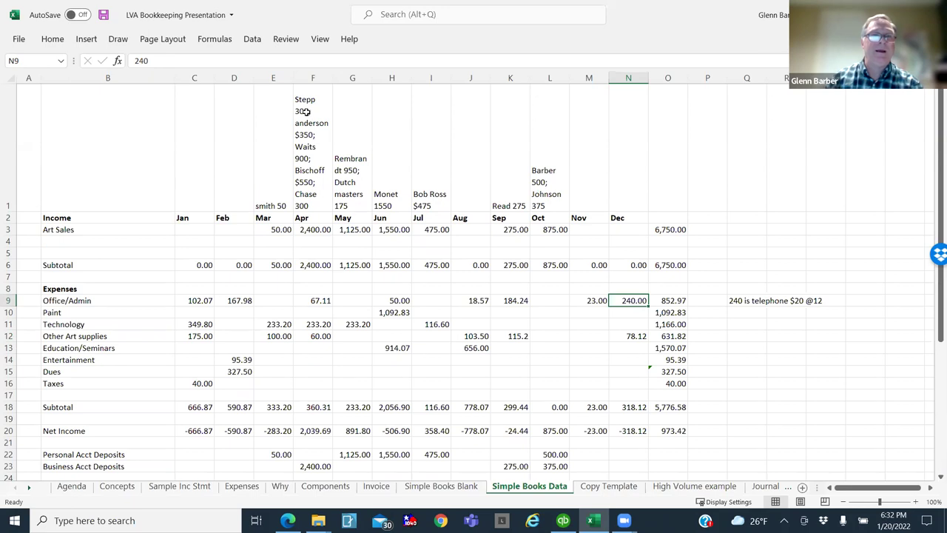
{"action": "left_click", "coordinate": [315, 229]}
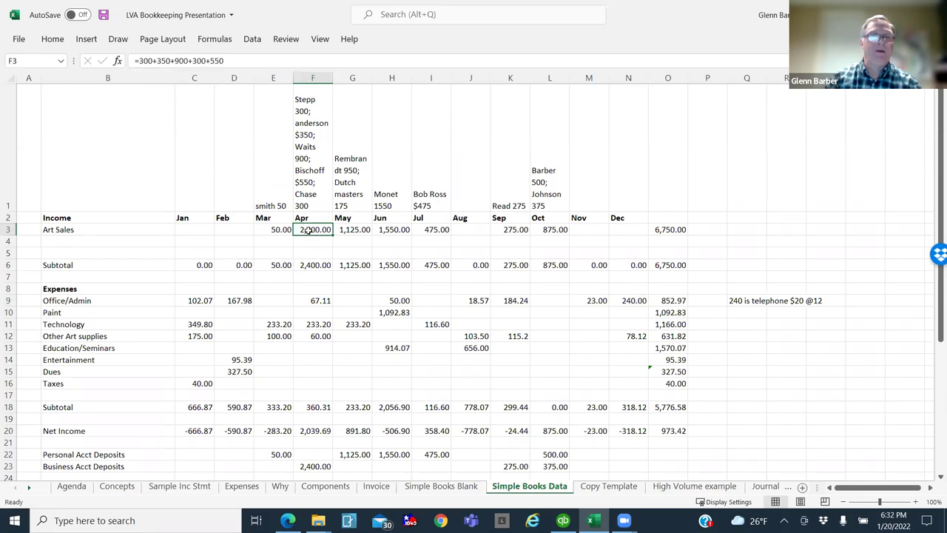
{"action": "left_click", "coordinate": [310, 118]}
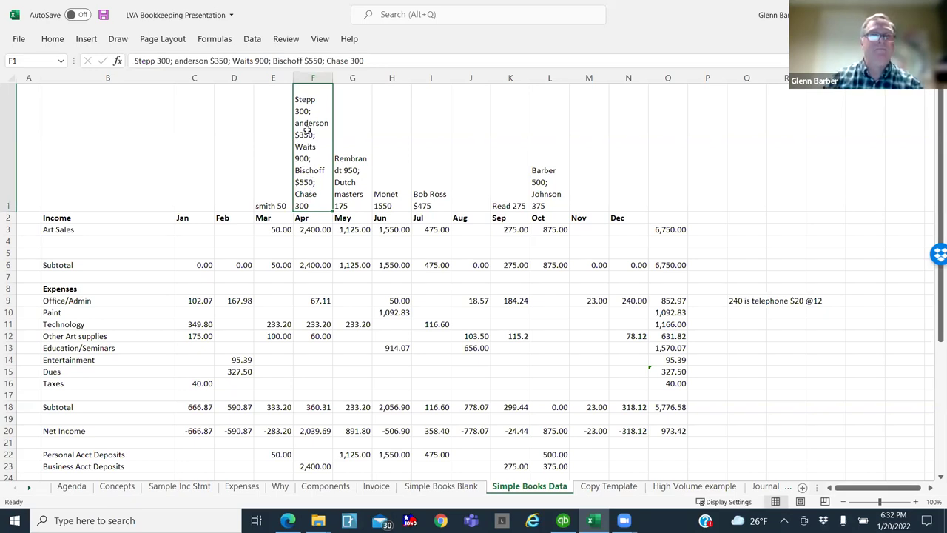
{"action": "left_click", "coordinate": [344, 168]}
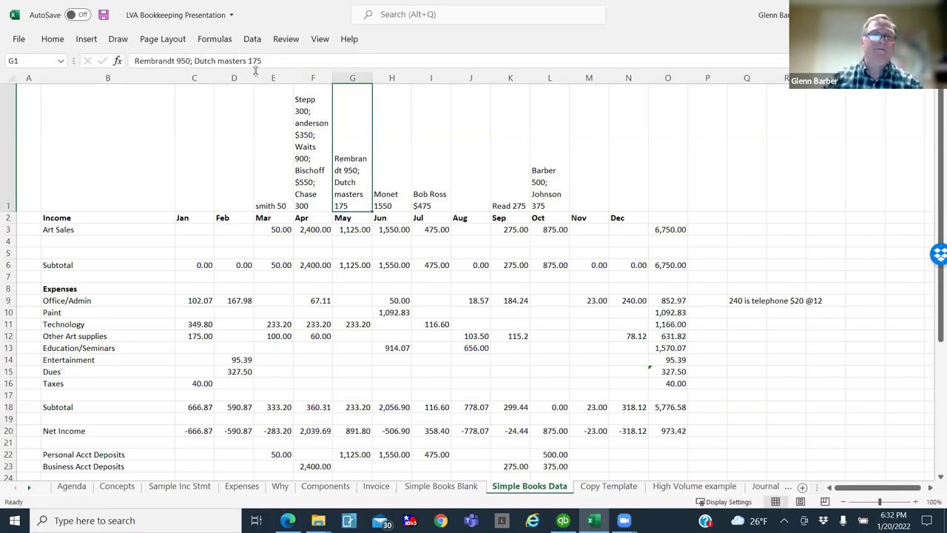
{"action": "left_click", "coordinate": [385, 193]}
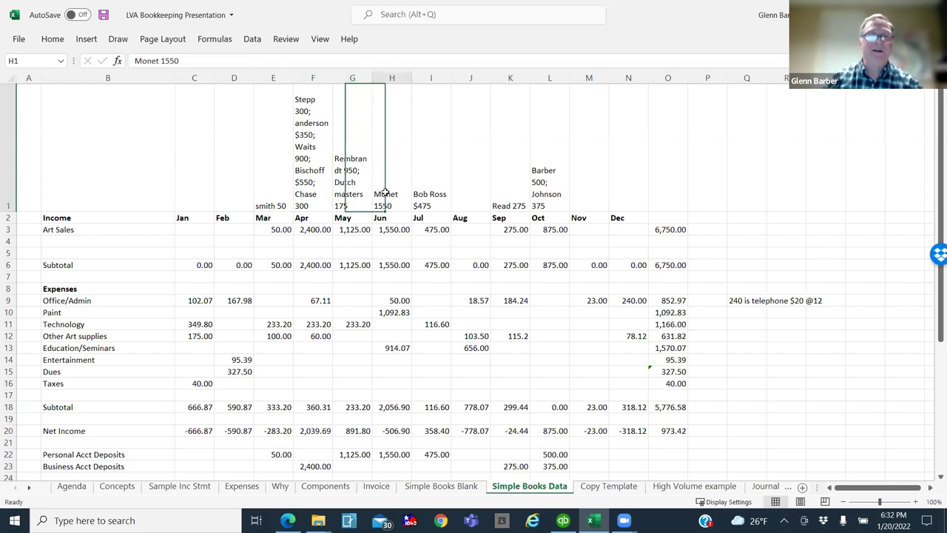
{"action": "left_click", "coordinate": [435, 194]}
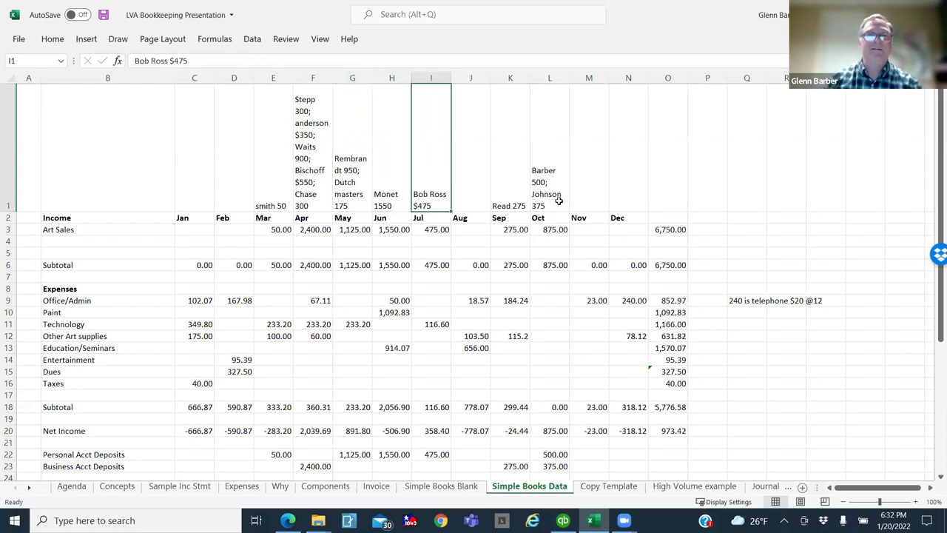
{"action": "left_click", "coordinate": [664, 233]}
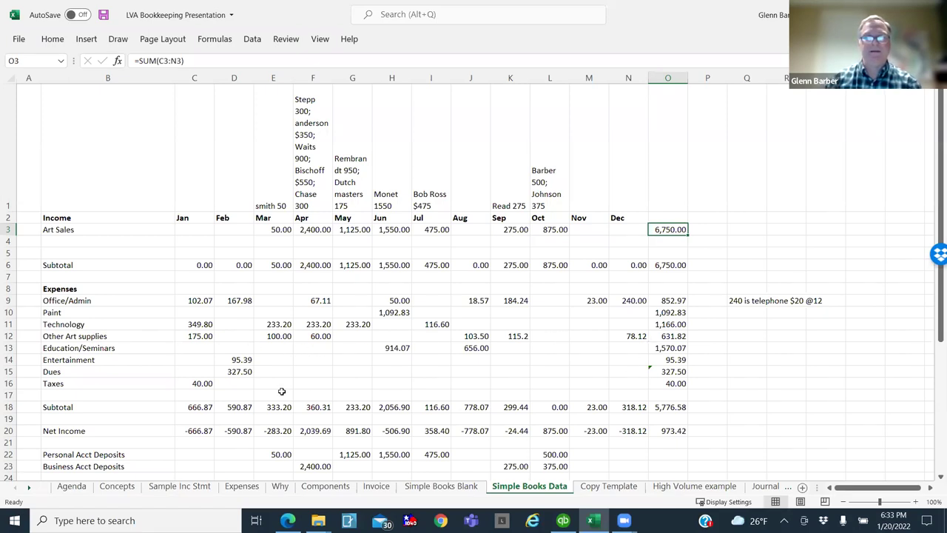
Step: Examine the February Office/Admin formula, the May personal account deposit and the October personal and business account deposits
{"action": "left_click", "coordinate": [237, 301]}
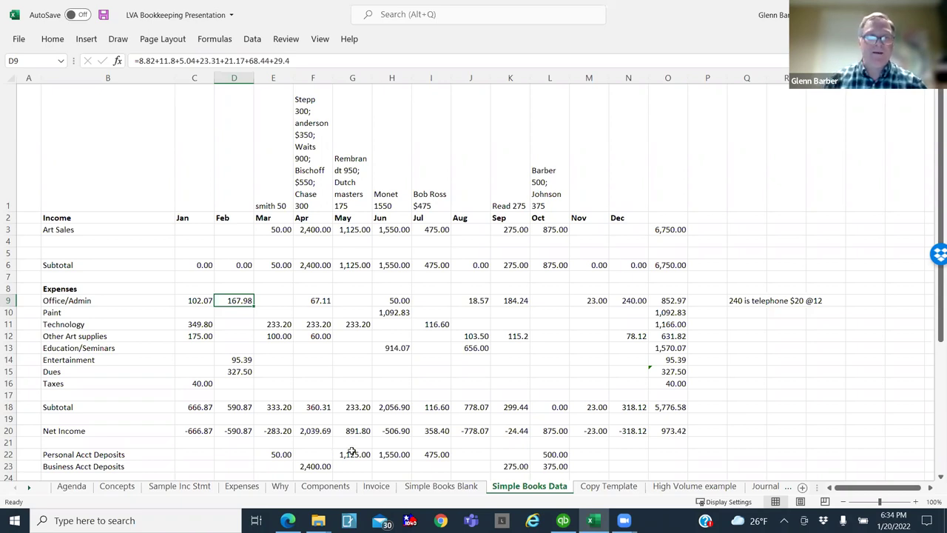
{"action": "left_click", "coordinate": [353, 453]}
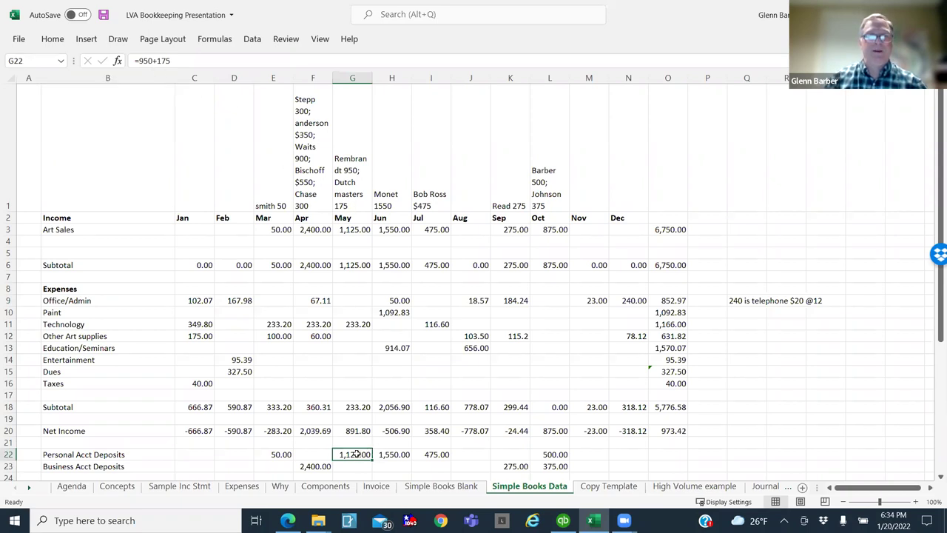
{"action": "left_click", "coordinate": [554, 456]}
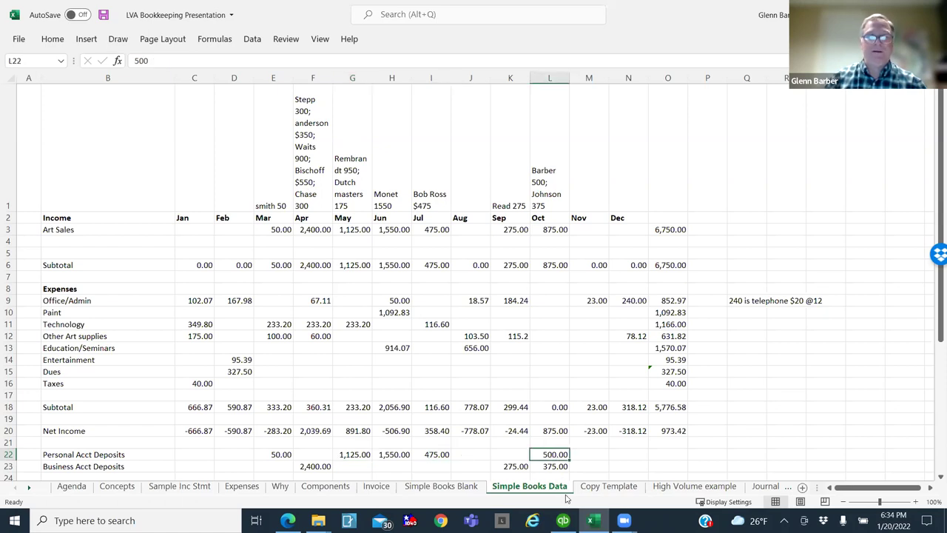
{"action": "left_click", "coordinate": [548, 465]}
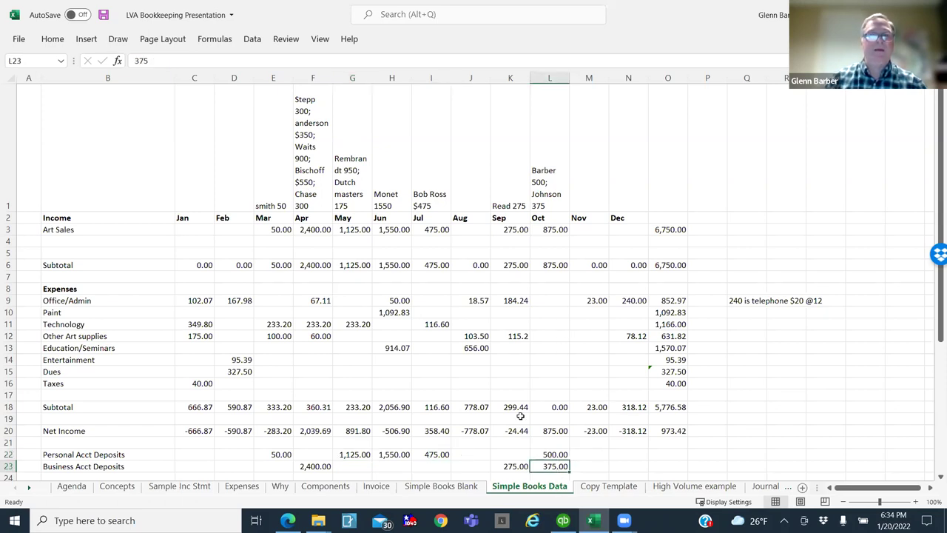
Step: Examine the December Office/Admin telephone expense together with the explanatory note beside its row
{"action": "left_click", "coordinate": [739, 301]}
{"action": "left_click", "coordinate": [628, 299]}
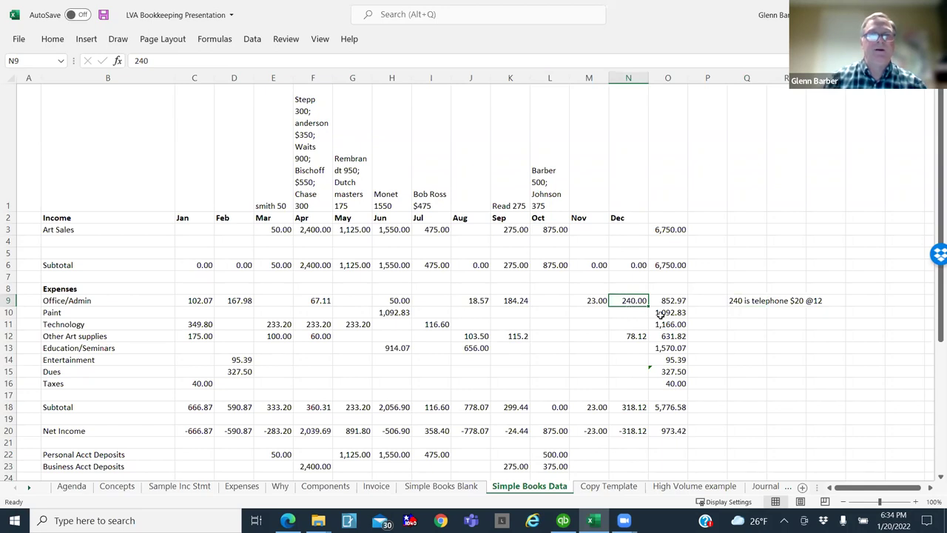
{"action": "left_click", "coordinate": [742, 302]}
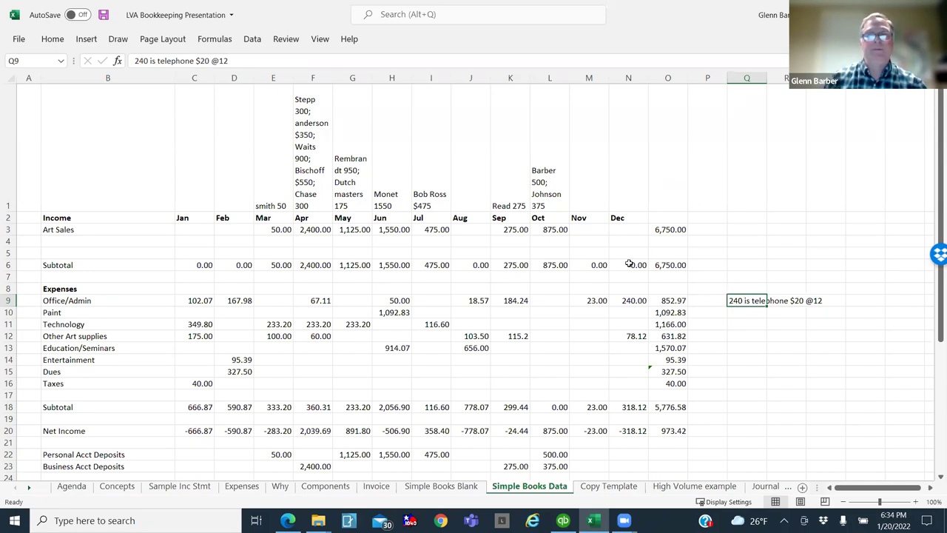
{"action": "left_click", "coordinate": [626, 300]}
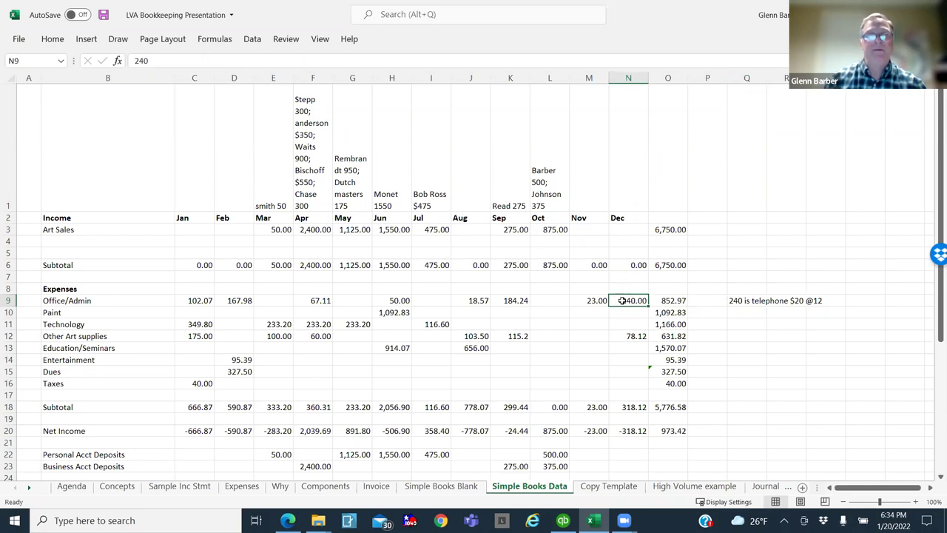
Step: Look over the expense categories, subtotals, net income and account deposit rows down to the end of the Simple Books Data table
{"action": "scroll", "coordinate": [598, 345], "scroll_direction": "down", "scroll_amount": 1}
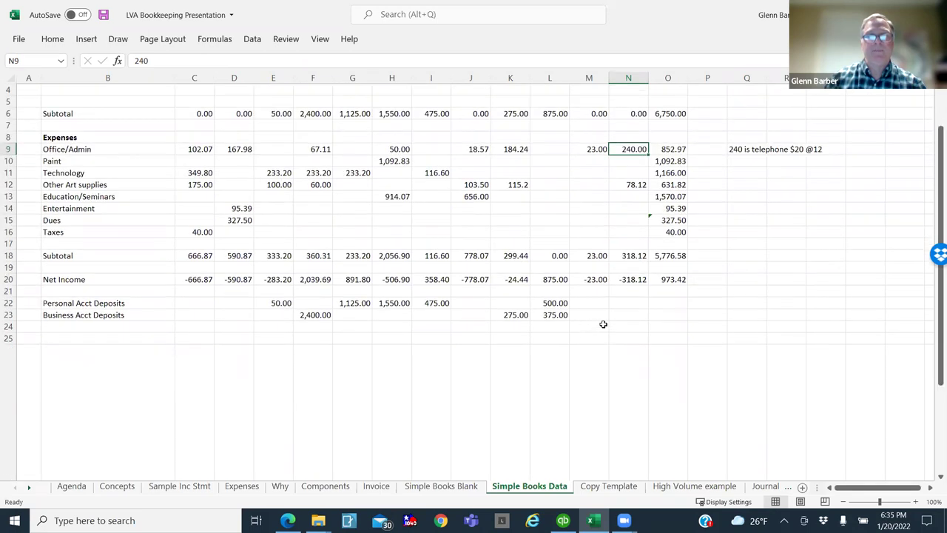
{"action": "scroll", "coordinate": [633, 339], "scroll_direction": "up", "scroll_amount": 1}
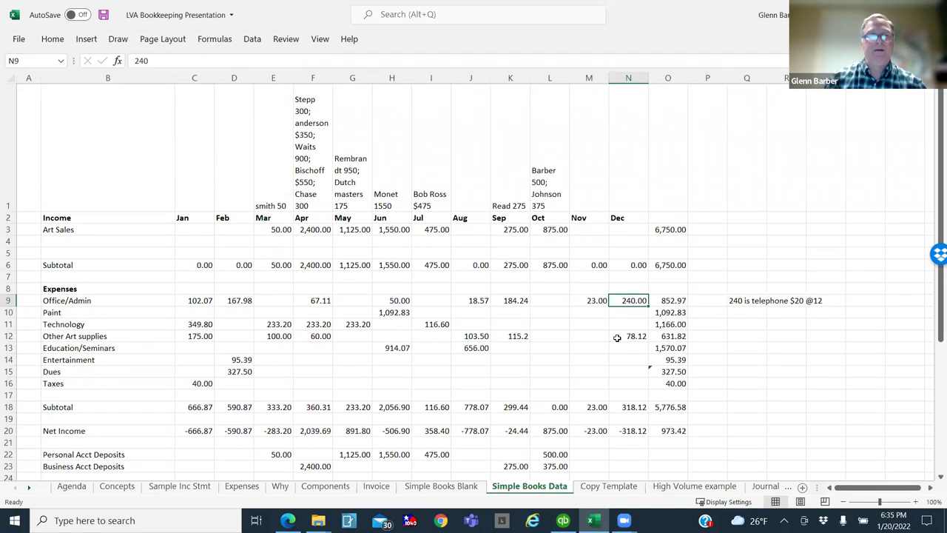
{"action": "scroll", "coordinate": [429, 297], "scroll_direction": "down", "scroll_amount": 4}
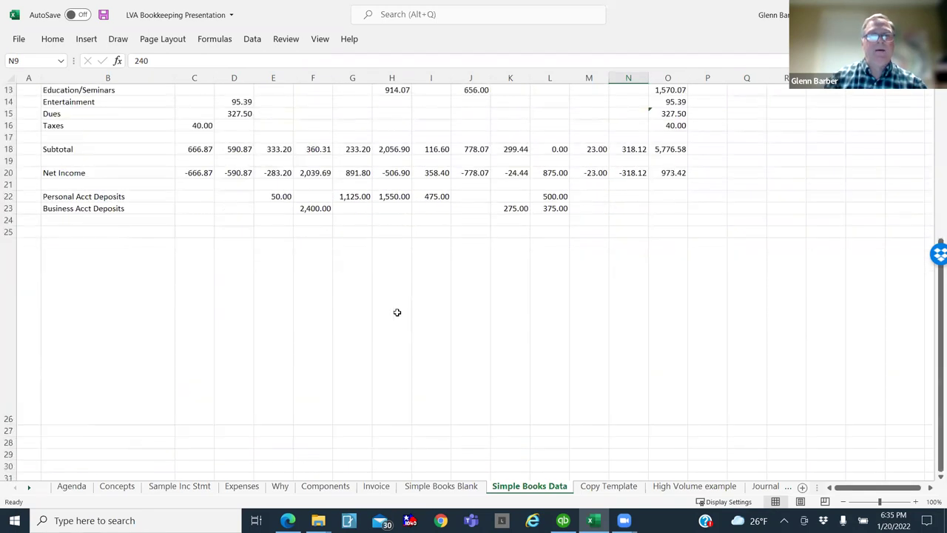
{"action": "left_click", "coordinate": [290, 278]}
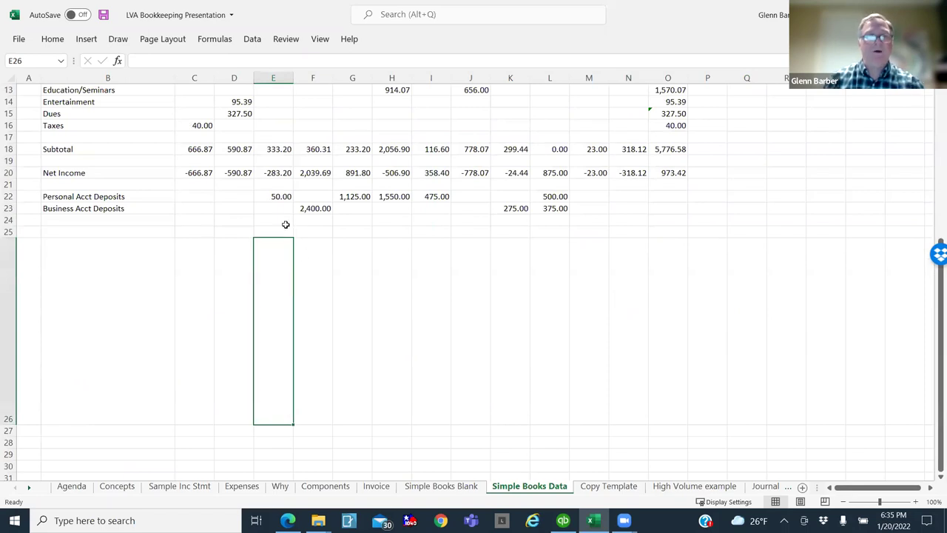
{"action": "scroll", "coordinate": [299, 263], "scroll_direction": "up", "scroll_amount": 1}
{"action": "scroll", "coordinate": [295, 261], "scroll_direction": "up", "scroll_amount": 2}
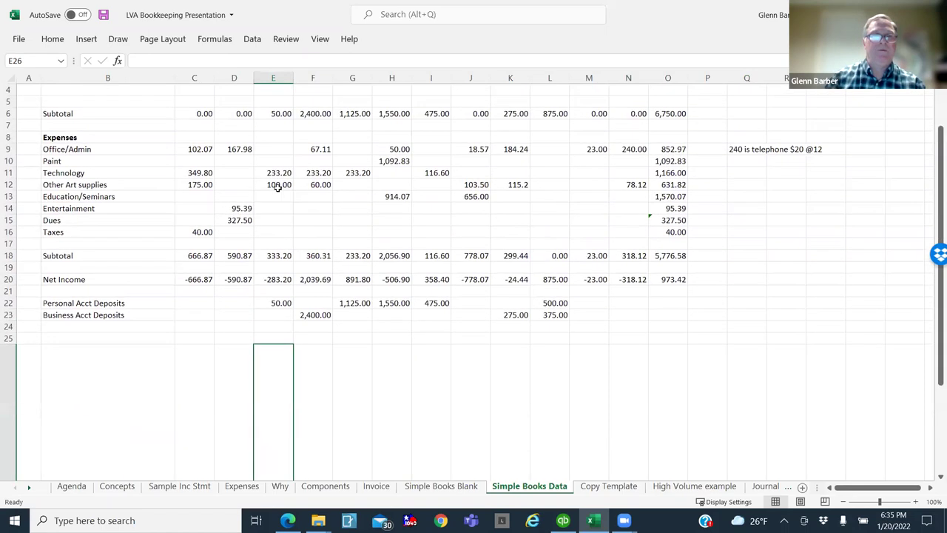
{"action": "left_click", "coordinate": [272, 185]}
{"action": "left_click", "coordinate": [276, 370]}
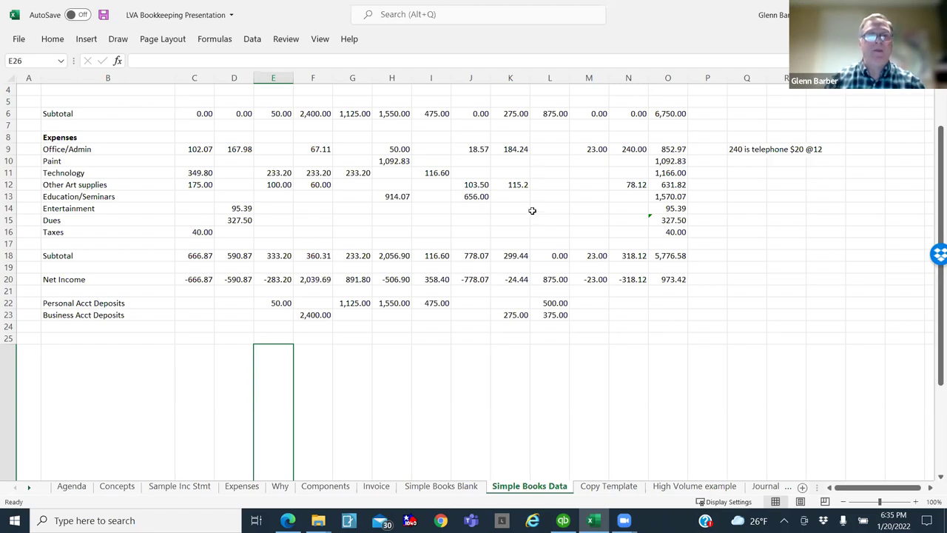
Step: View the Profit & Loss report on the Sample Inc Stmt sheet and return to Simple Books Data for comparison
{"action": "left_click", "coordinate": [177, 488]}
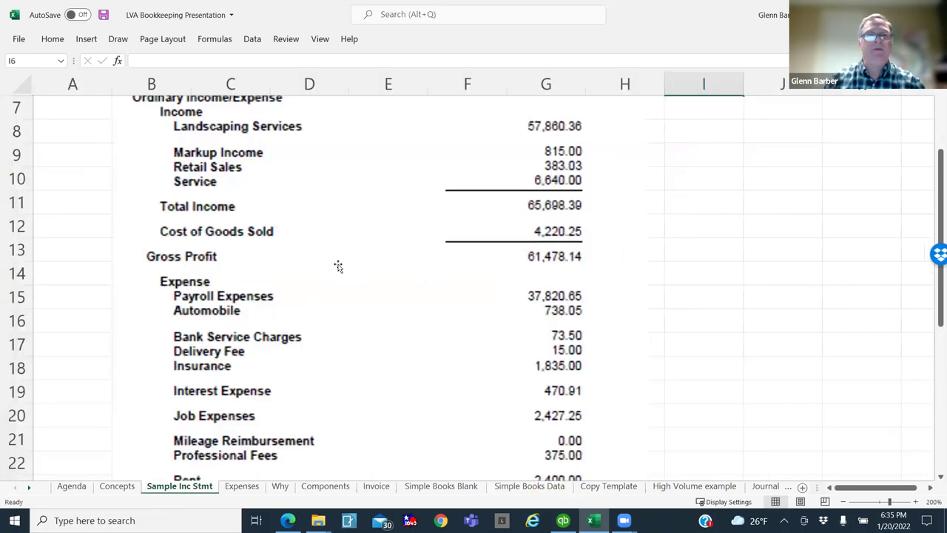
{"action": "scroll", "coordinate": [378, 308], "scroll_direction": "up", "scroll_amount": 2}
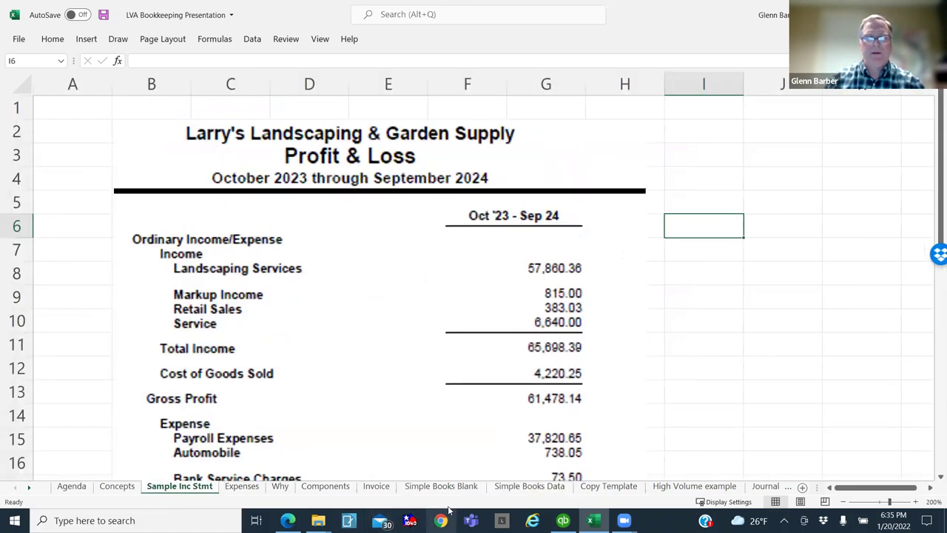
{"action": "left_click", "coordinate": [520, 487]}
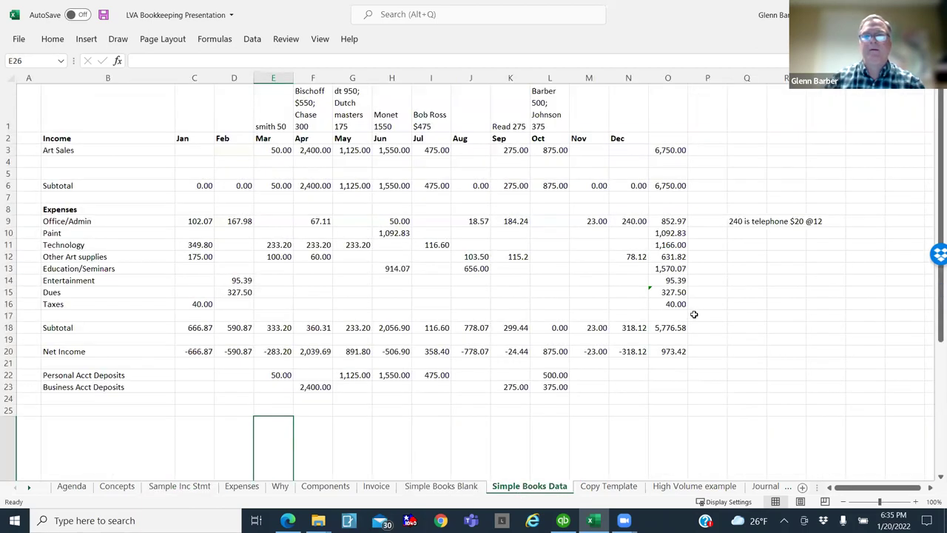
Step: Check the June and August Education/Seminars expense entries on the Simple Books Data sheet
{"action": "scroll", "coordinate": [692, 318], "scroll_direction": "up", "scroll_amount": 1}
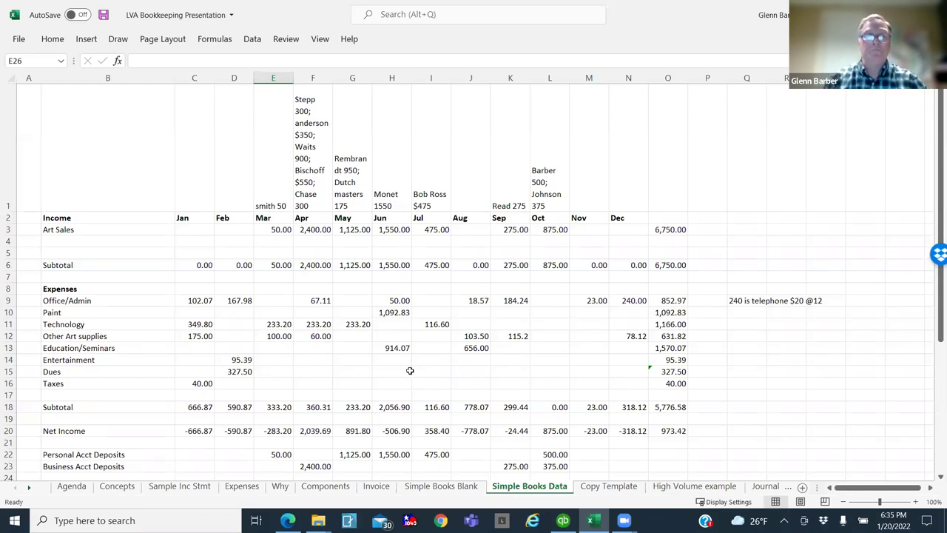
{"action": "left_click", "coordinate": [393, 350]}
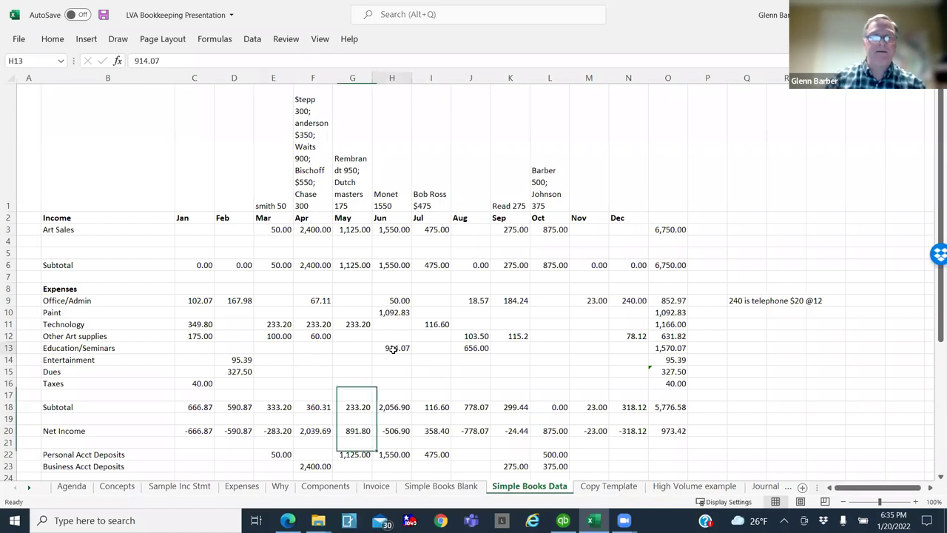
{"action": "left_click", "coordinate": [480, 348]}
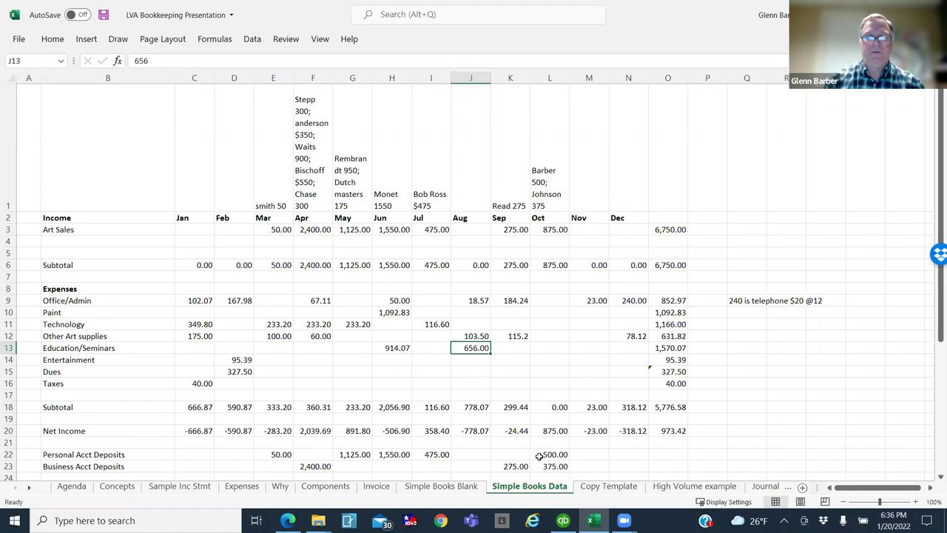
Step: Create a copy of the Copy Template sheet and place it before the High Volume example sheet
{"action": "left_click", "coordinate": [609, 487]}
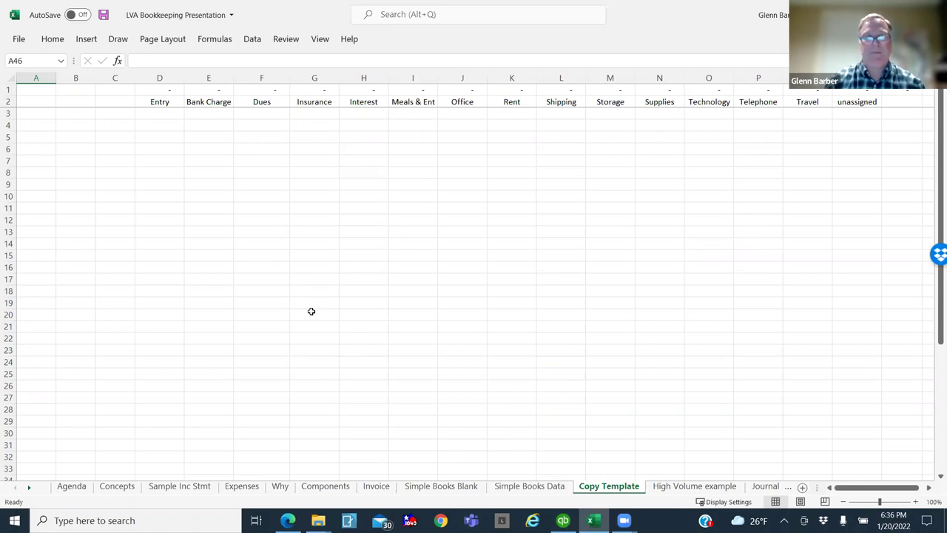
{"action": "right_click", "coordinate": [599, 492]}
{"action": "left_click", "coordinate": [641, 372]}
{"action": "left_click", "coordinate": [556, 437]}
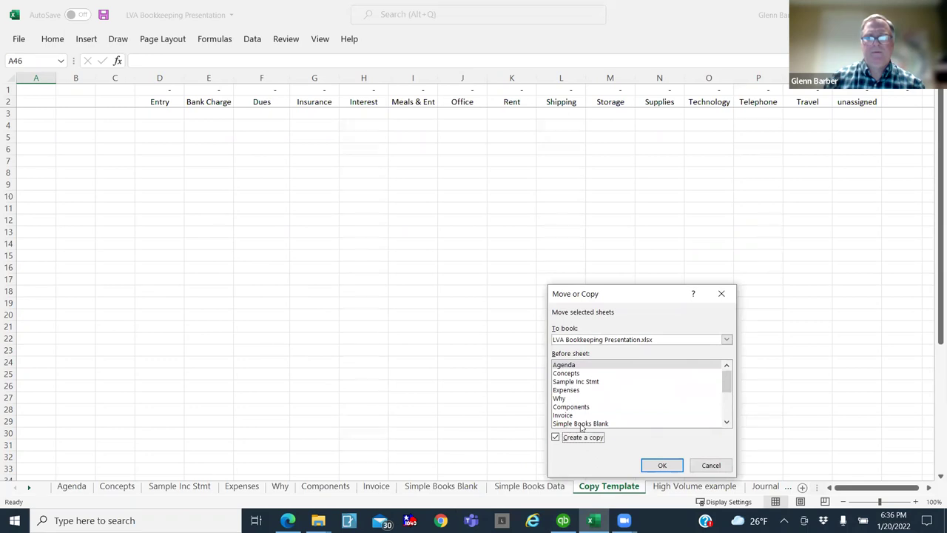
{"action": "scroll", "coordinate": [649, 406], "scroll_direction": "down", "scroll_amount": 2}
{"action": "scroll", "coordinate": [644, 400], "scroll_direction": "up", "scroll_amount": 1}
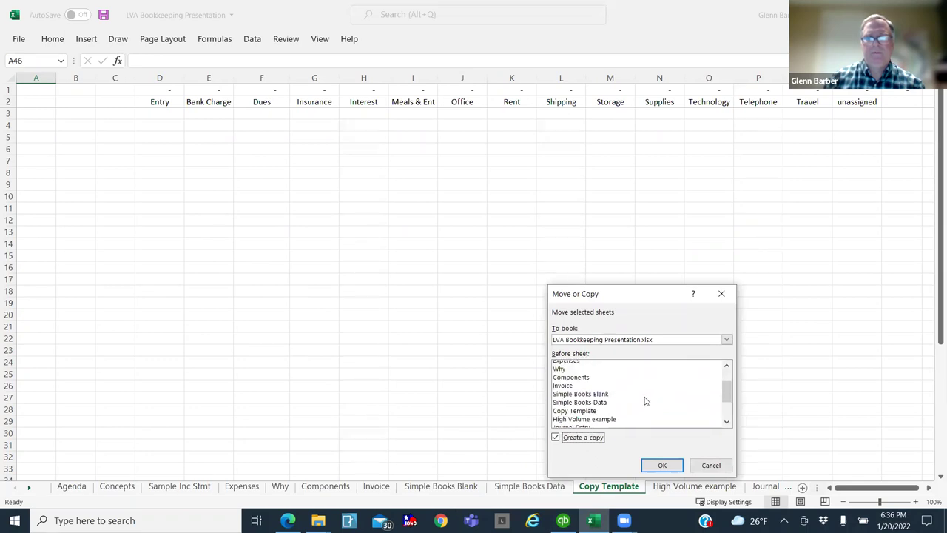
{"action": "left_click", "coordinate": [585, 419]}
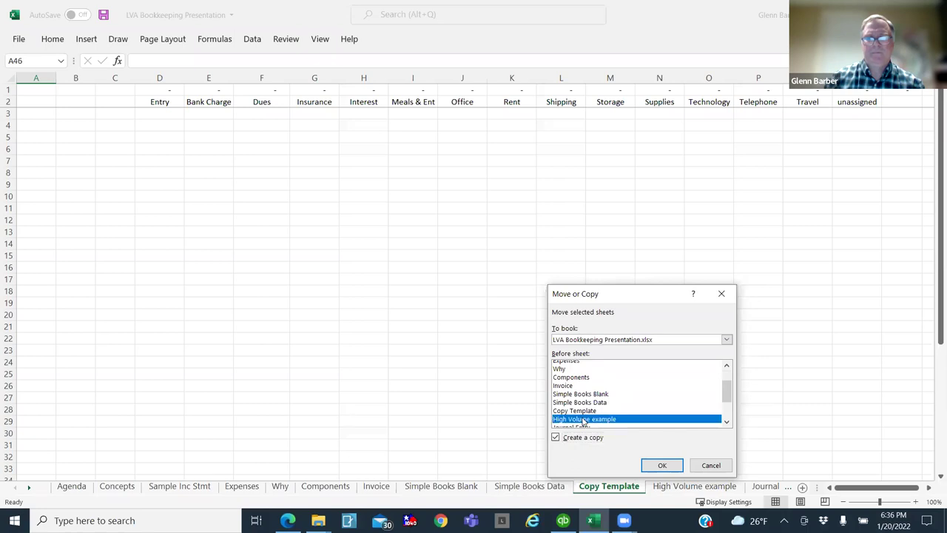
{"action": "left_click", "coordinate": [662, 465]}
Step: Rename the copied template sheet as Dec 2021
{"action": "right_click", "coordinate": [667, 490]}
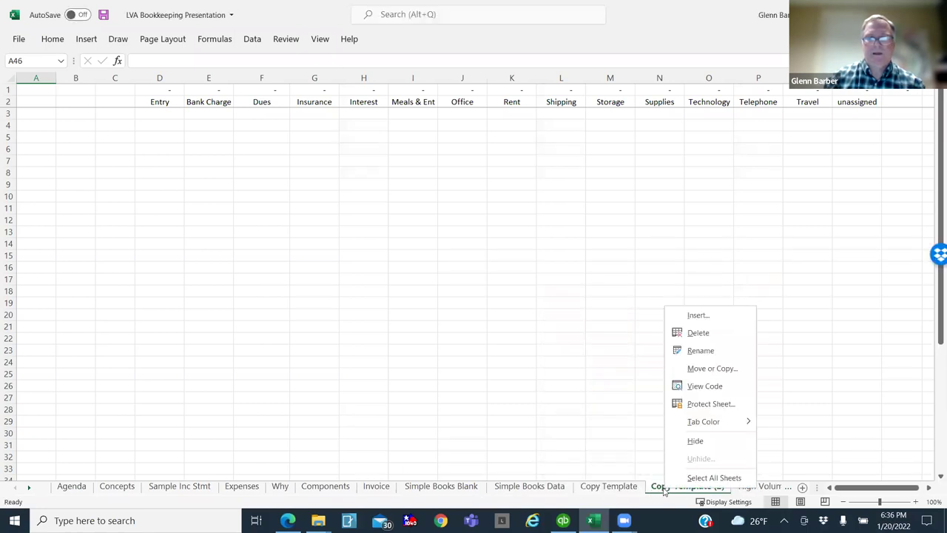
{"action": "left_click", "coordinate": [697, 352]}
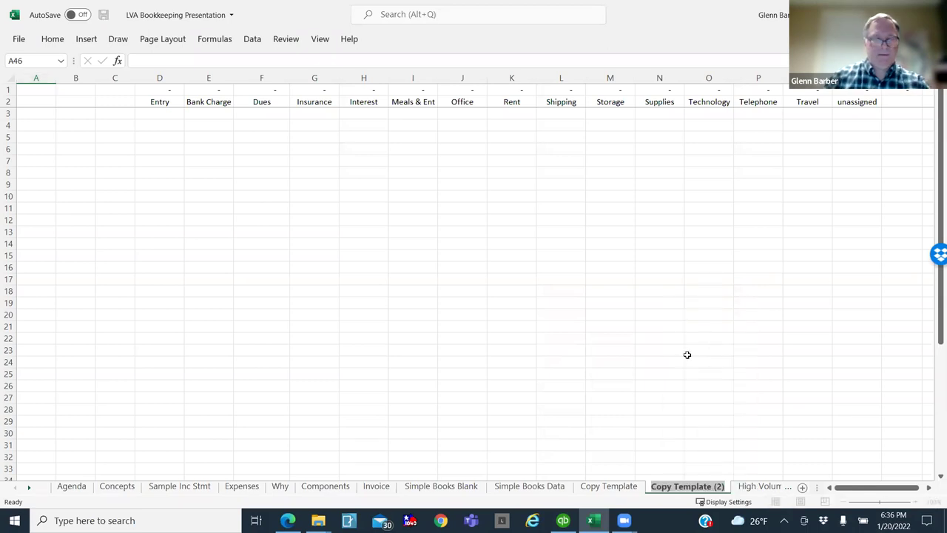
{"action": "type", "text": "Dec 2021"}
{"action": "key", "text": "Return"}
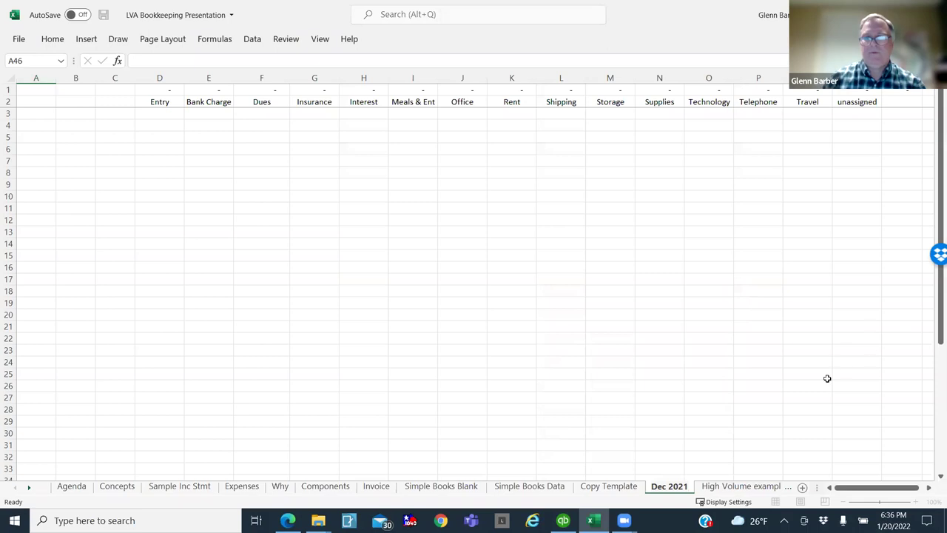
{"action": "left_click", "coordinate": [670, 434]}
{"action": "left_click", "coordinate": [666, 455]}
Step: Enter the amounts 103.67, 75.86, 12, 63, 500 and 111 down the Entry column from D3
{"action": "left_click", "coordinate": [173, 114]}
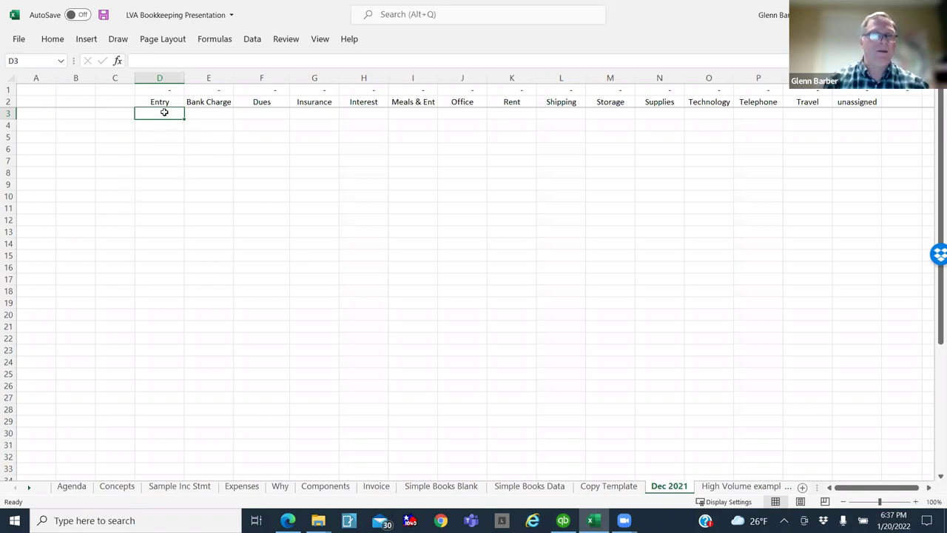
{"action": "type", "text": "103.67"}
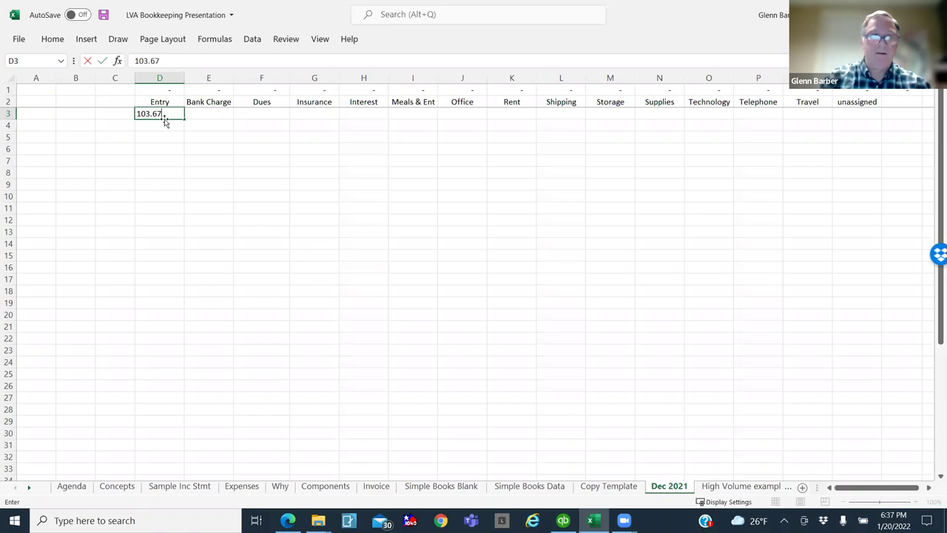
{"action": "key", "text": "Return"}
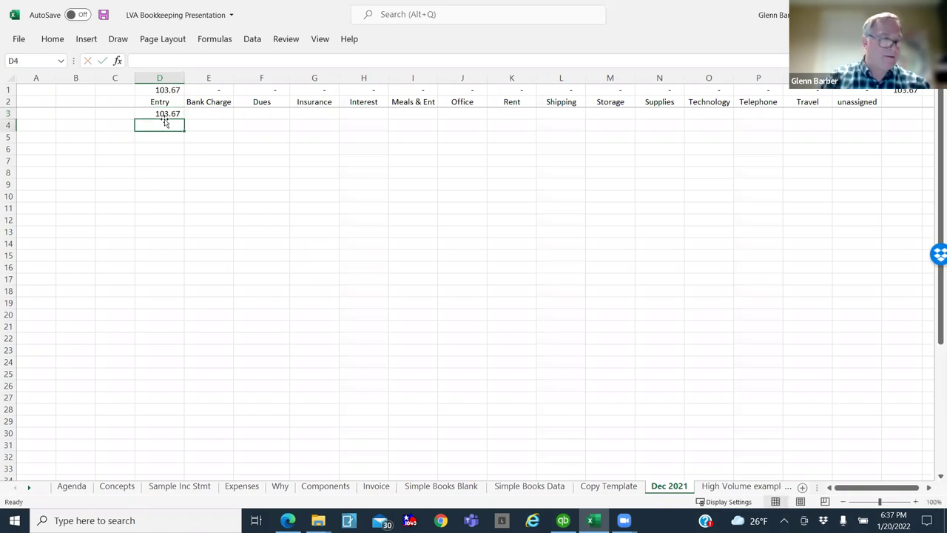
{"action": "type", "text": "75.86"}
{"action": "key", "text": "Return"}
{"action": "type", "text": "12"}
{"action": "key", "text": "Return"}
{"action": "type", "text": "63"}
{"action": "key", "text": "Return"}
{"action": "type", "text": "500"}
{"action": "key", "text": "Return"}
{"action": "type", "text": "111"}
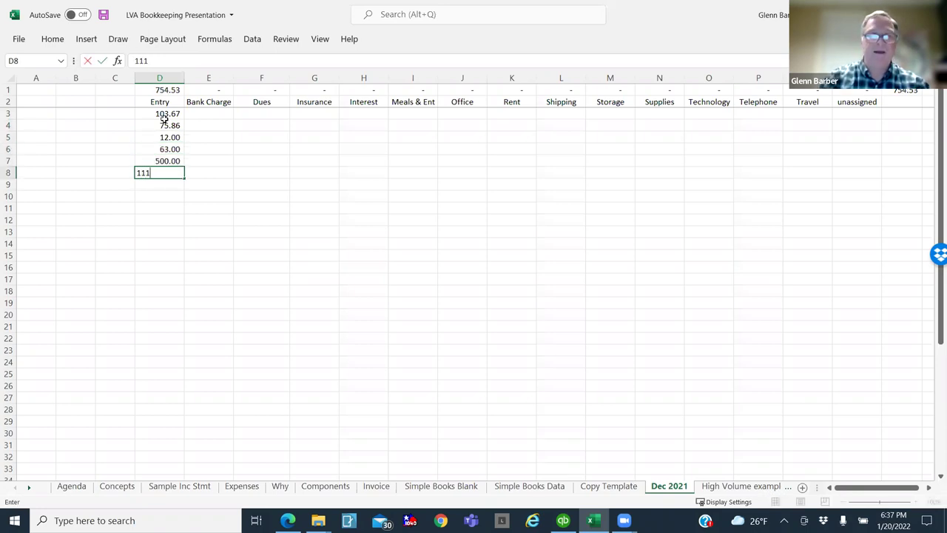
{"action": "key", "text": "Return"}
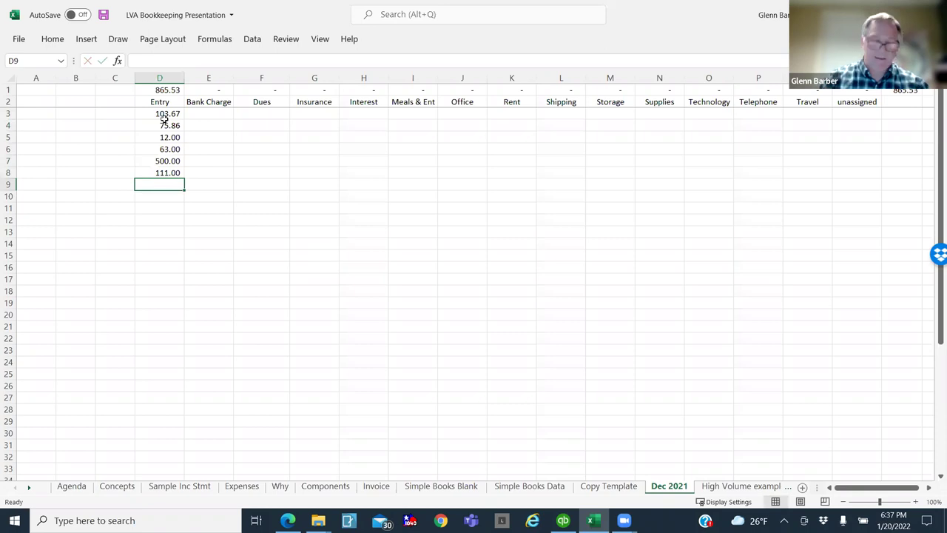
Step: Continue the Entry column from D9 with 15.65, 253, 23.56, 69.83, 27.85 and 26.45
{"action": "type", "text": "15.65"}
{"action": "key", "text": "Return"}
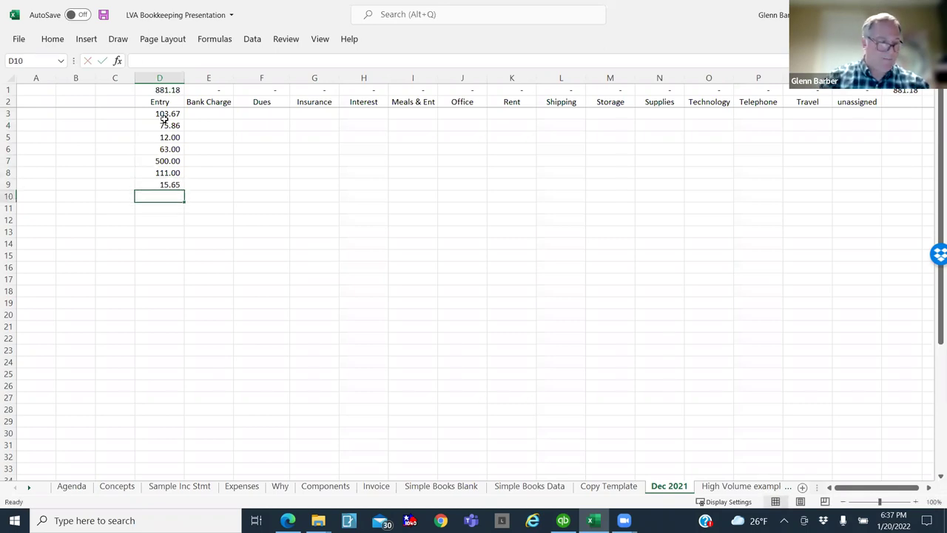
{"action": "type", "text": "253"}
{"action": "key", "text": "Return"}
{"action": "type", "text": "23.56"}
{"action": "key", "text": "Return"}
{"action": "type", "text": "69.83"}
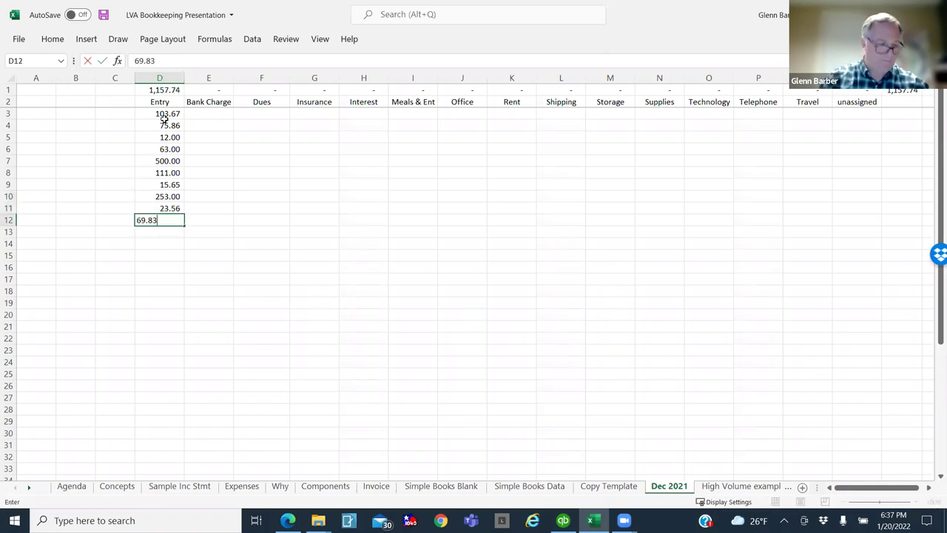
{"action": "key", "text": "Return"}
{"action": "type", "text": "27.85"}
{"action": "key", "text": "Return"}
{"action": "type", "text": "26.45"}
{"action": "key", "text": "Return"}
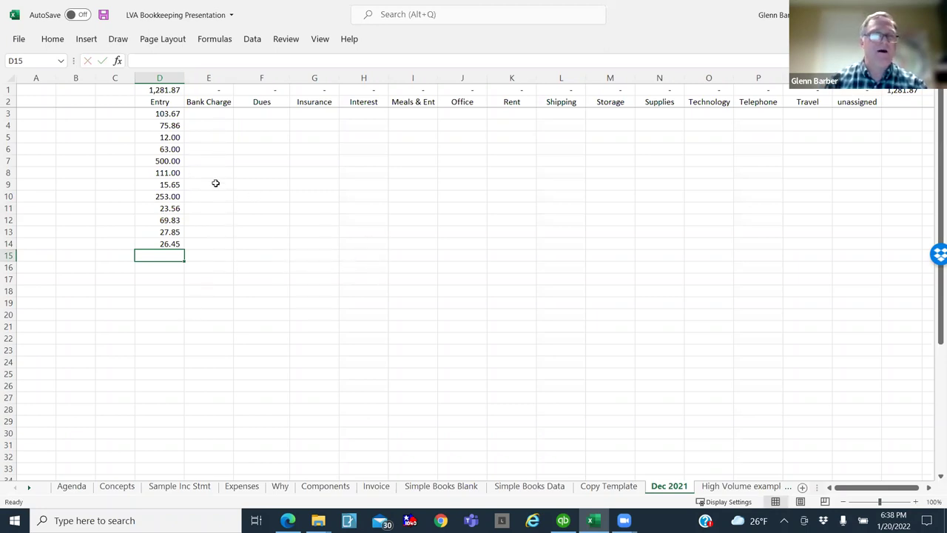
Step: Move the Entry amounts within their rows: 103.67 to Insurance, 75.86 to Meals & Ent, 12 to Bank Charge and 500 to Rent
{"action": "left_click", "coordinate": [168, 115]}
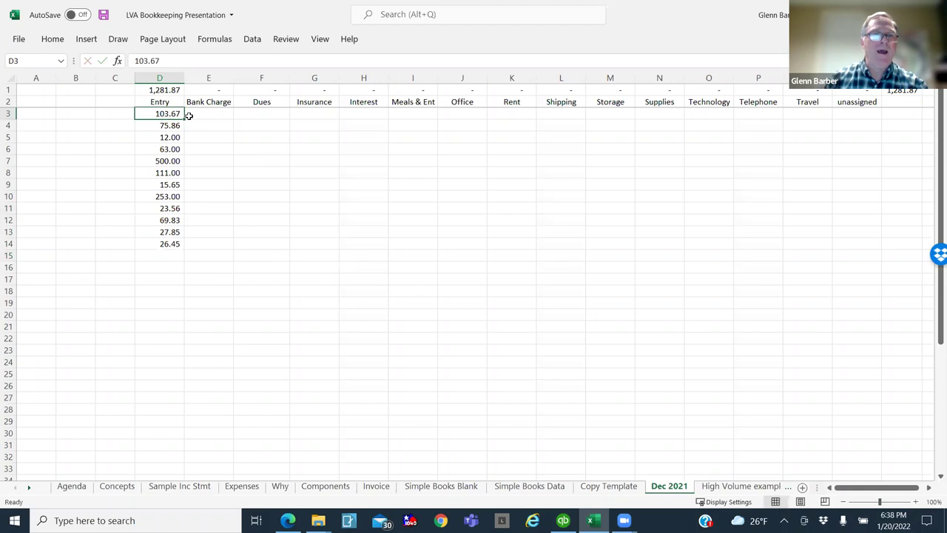
{"action": "left_click_drag", "start_coordinate": [183, 114], "coordinate": [315, 111]}
{"action": "left_click", "coordinate": [168, 125]}
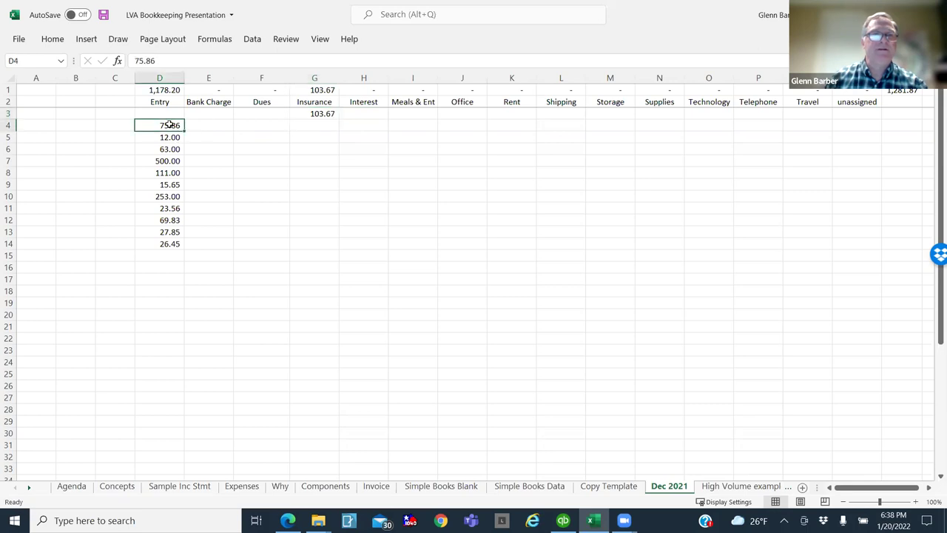
{"action": "left_click", "coordinate": [171, 139]}
{"action": "left_click_drag", "start_coordinate": [184, 137], "coordinate": [404, 138]}
{"action": "left_click", "coordinate": [178, 127]}
{"action": "left_click", "coordinate": [164, 162]}
{"action": "left_click_drag", "start_coordinate": [185, 162], "coordinate": [501, 164]}
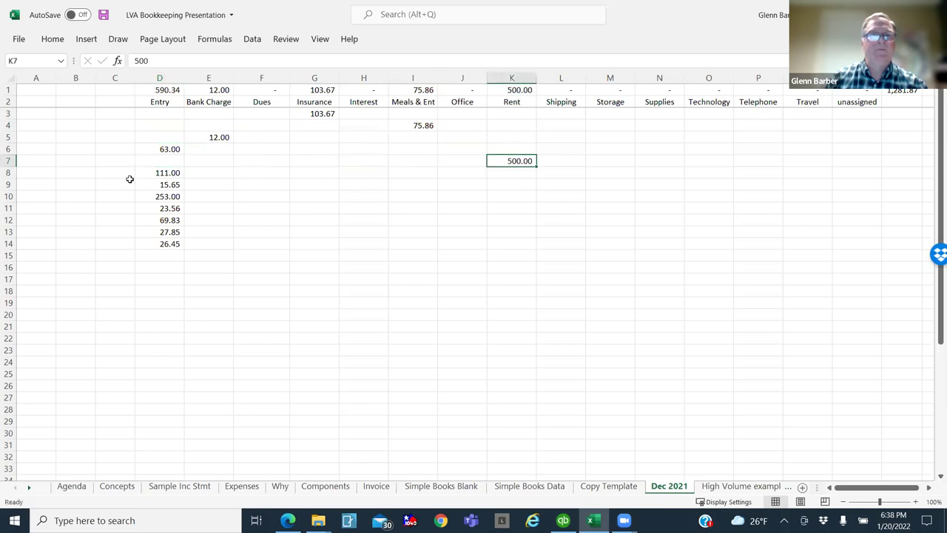
Step: Move 111 to Storage, 15.65 to Dues, and the amounts 69.83, 27.85 and 26.45 together to Office, each within its row
{"action": "left_click", "coordinate": [159, 172]}
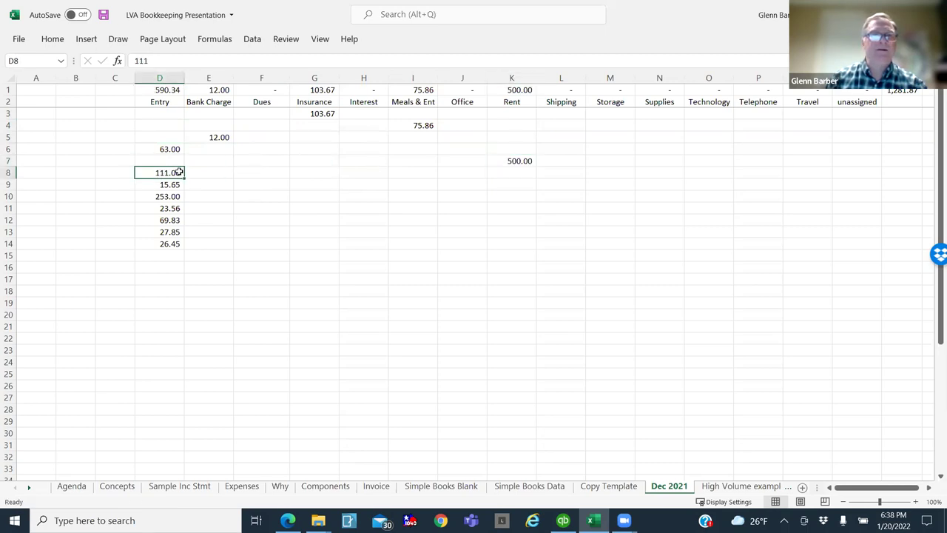
{"action": "left_click_drag", "start_coordinate": [184, 173], "coordinate": [611, 172]}
{"action": "left_click", "coordinate": [167, 186]}
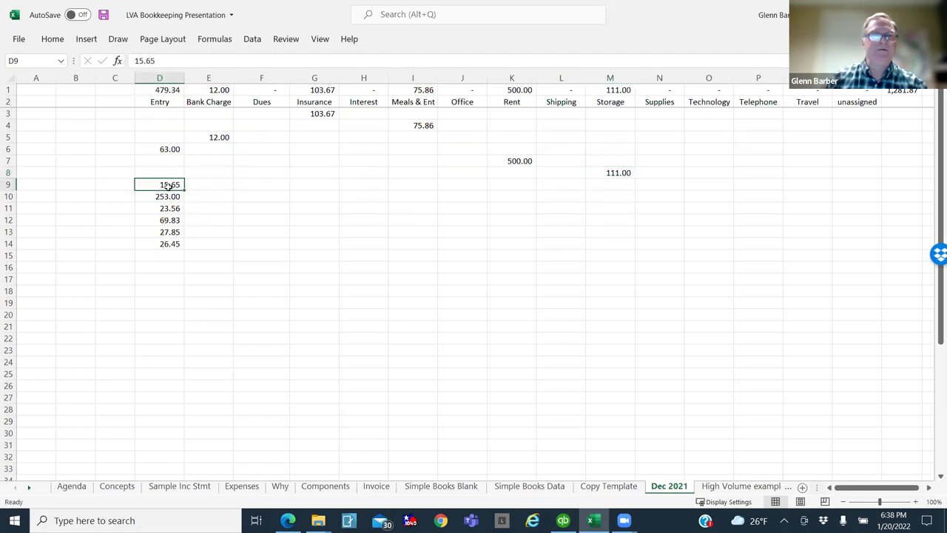
{"action": "left_click_drag", "start_coordinate": [185, 191], "coordinate": [268, 187]}
{"action": "left_click_drag", "start_coordinate": [167, 220], "coordinate": [452, 216]}
Step: Move the 253 entry to the unassigned column in row 11 and label it "marketing" in the adjacent cell S11
{"action": "left_click", "coordinate": [163, 205]}
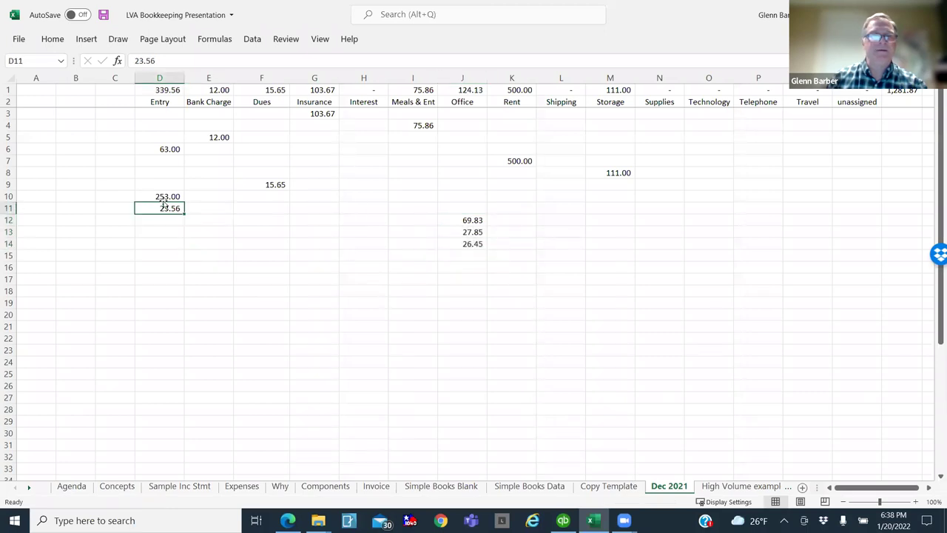
{"action": "left_click", "coordinate": [179, 196]}
{"action": "left_click_drag", "start_coordinate": [184, 196], "coordinate": [844, 208]}
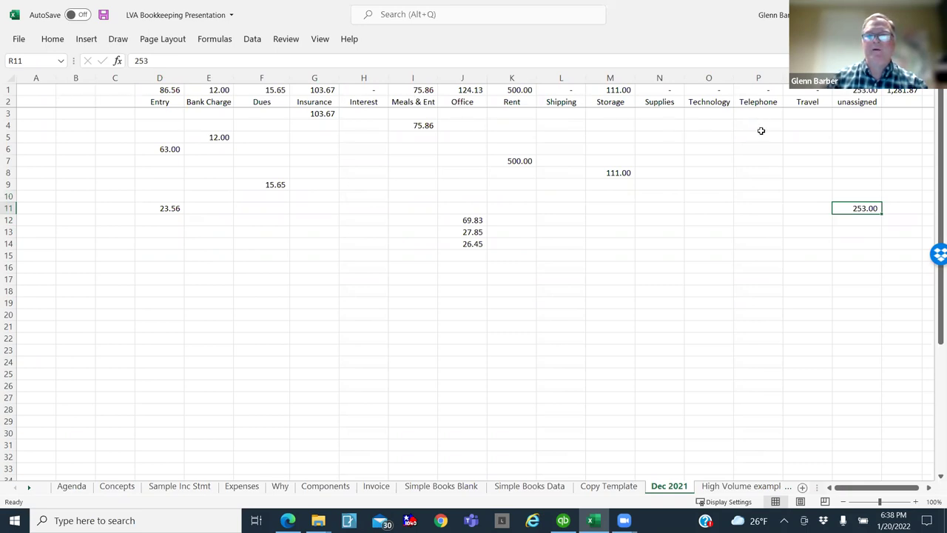
{"action": "left_click", "coordinate": [908, 211]}
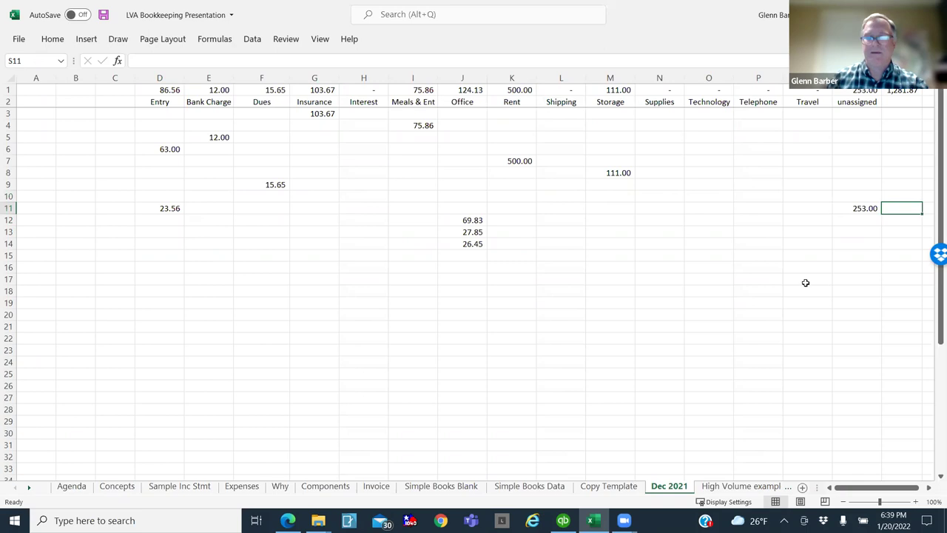
{"action": "type", "text": "marketing"}
{"action": "key", "text": "Return"}
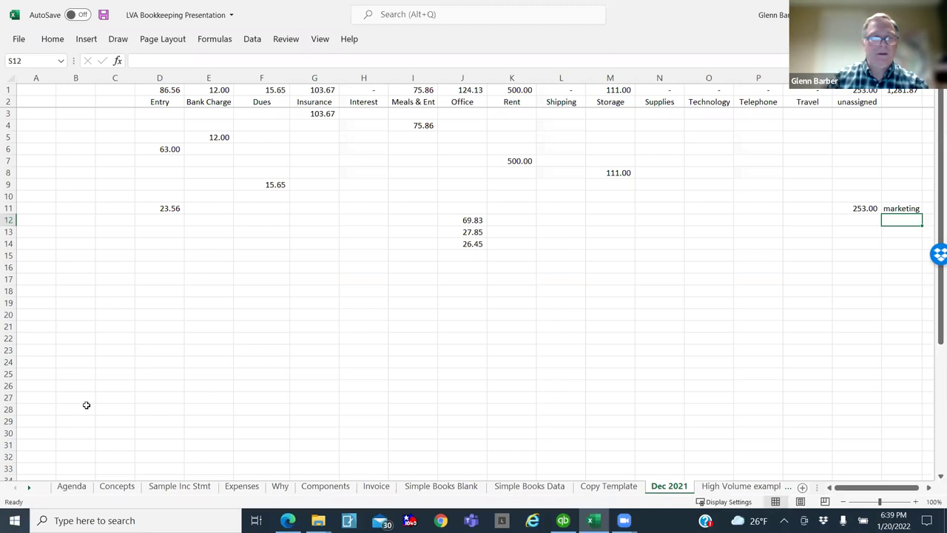
Step: Enter 1281.87 as the control total in the yellow cell A46 and check the difference formula in A48
{"action": "scroll", "coordinate": [220, 336], "scroll_direction": "down", "scroll_amount": 10}
{"action": "scroll", "coordinate": [221, 338], "scroll_direction": "up", "scroll_amount": 2}
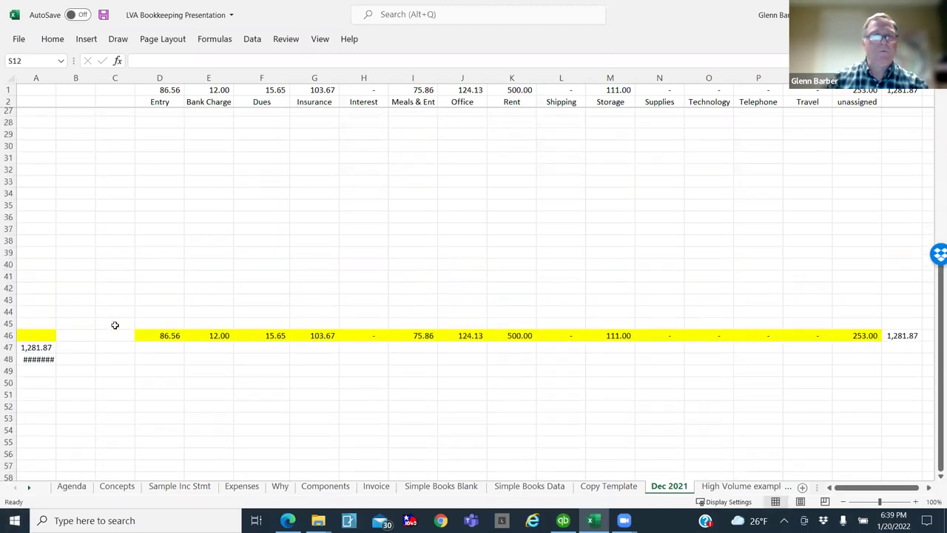
{"action": "left_click", "coordinate": [33, 338]}
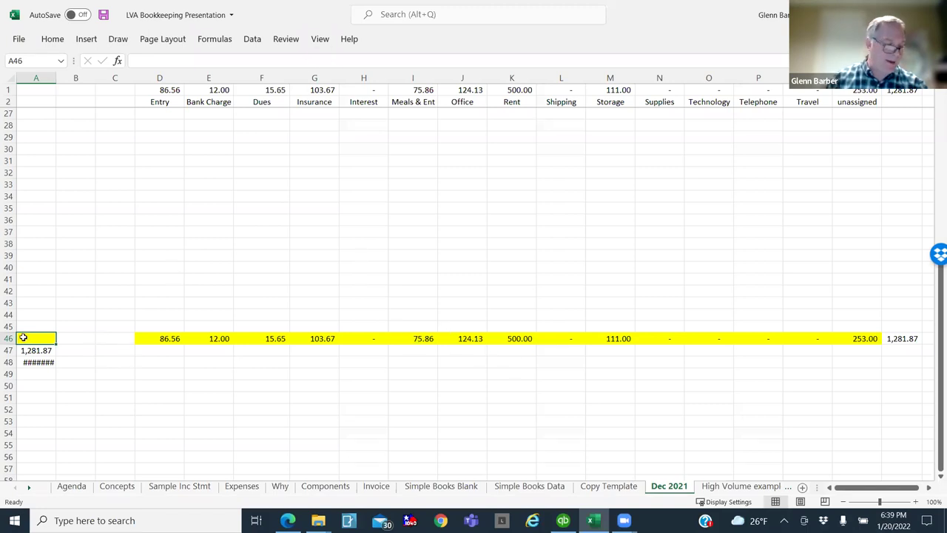
{"action": "type", "text": "1281.87"}
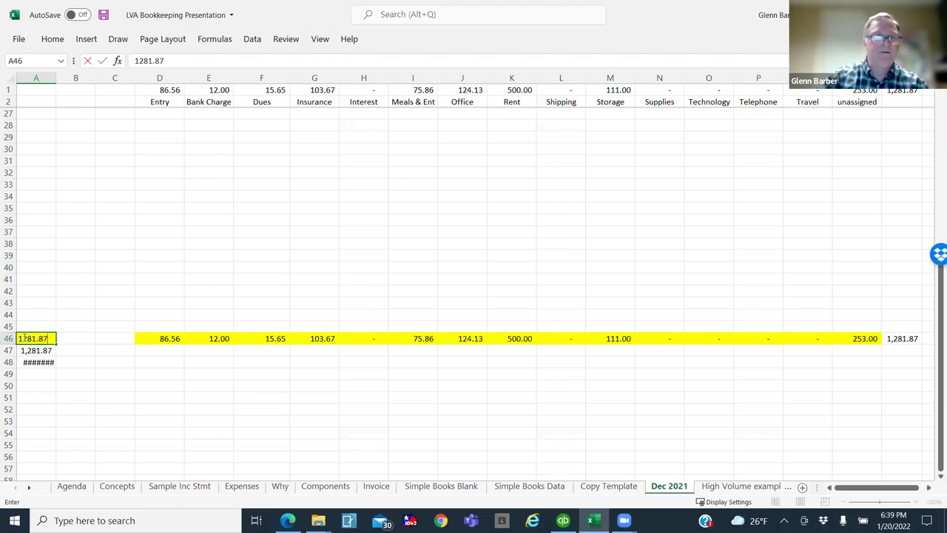
{"action": "key", "text": "Return"}
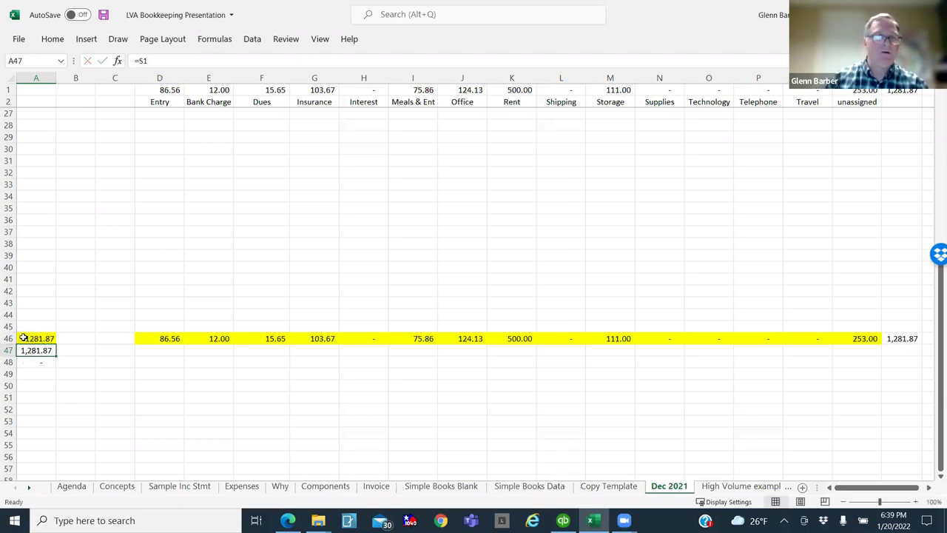
{"action": "left_click", "coordinate": [39, 362]}
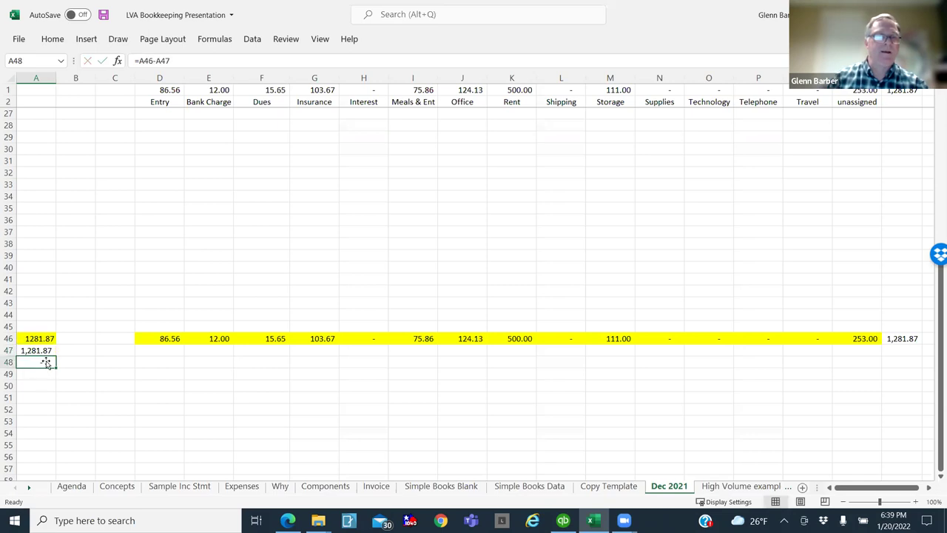
Step: Change the Dues amount in F9 to 15.56 and check the difference formula in A48
{"action": "scroll", "coordinate": [377, 270], "scroll_direction": "up", "scroll_amount": 8}
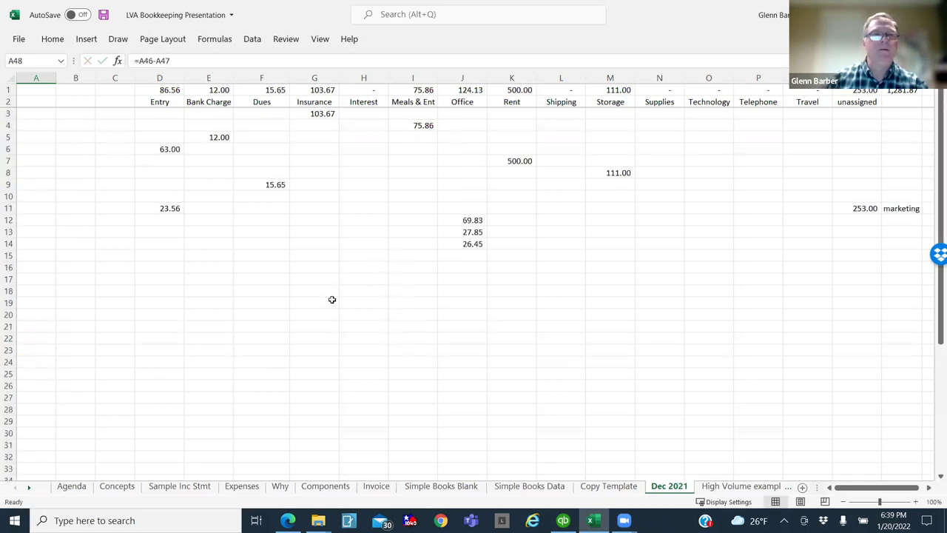
{"action": "left_click", "coordinate": [270, 184]}
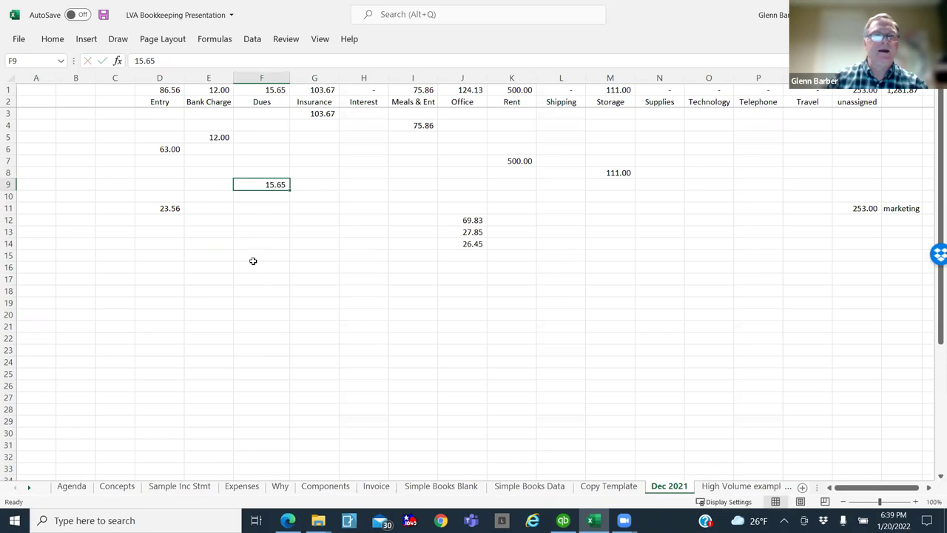
{"action": "type", "text": "15.56"}
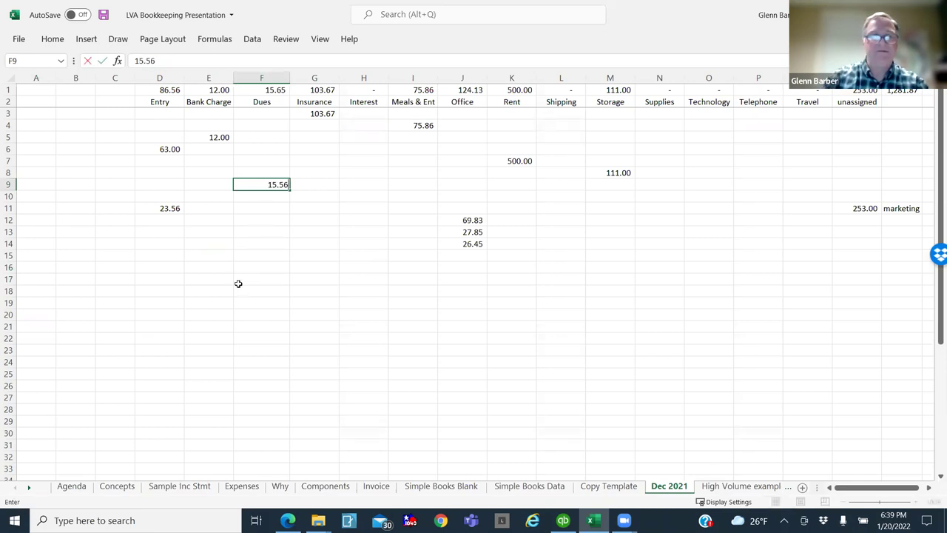
{"action": "key", "text": "Return"}
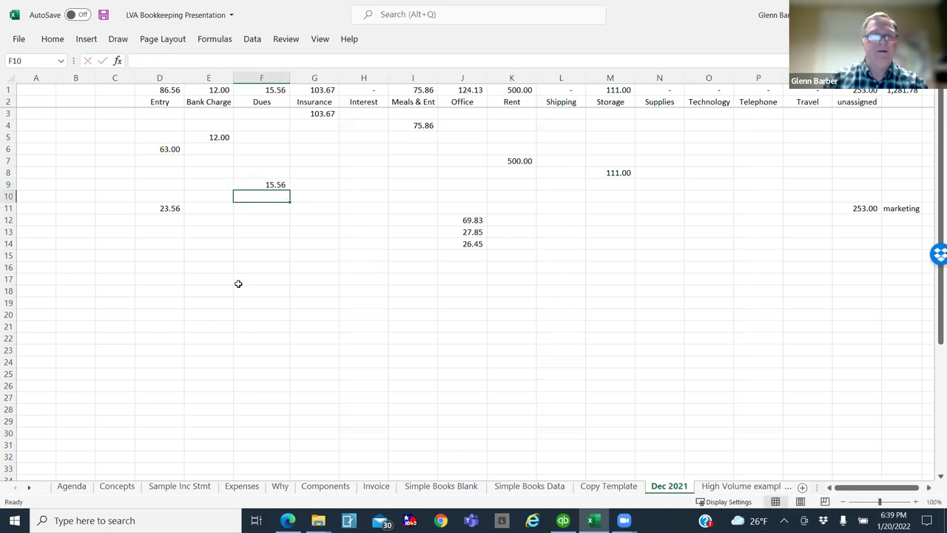
{"action": "scroll", "coordinate": [238, 292], "scroll_direction": "down", "scroll_amount": 6}
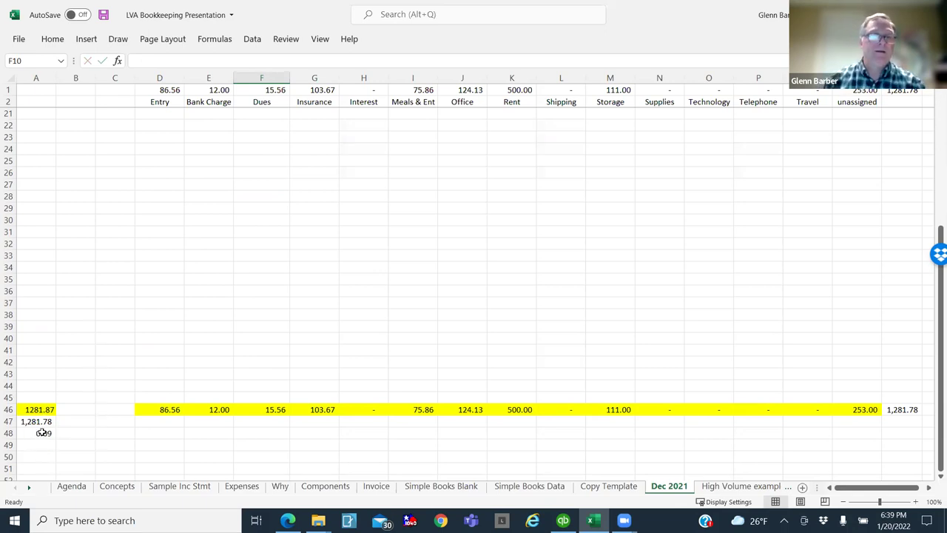
{"action": "left_click", "coordinate": [42, 432]}
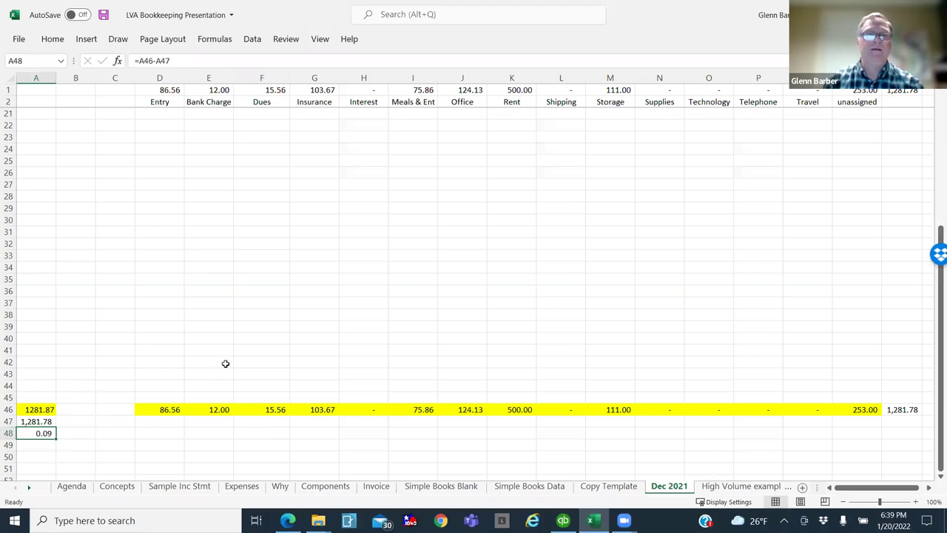
Step: Change the Dues amount in F9 to 15.65 and recheck the difference between the control total and the computed total beneath it
{"action": "scroll", "coordinate": [226, 363], "scroll_direction": "up", "scroll_amount": 6}
{"action": "left_click", "coordinate": [274, 185]}
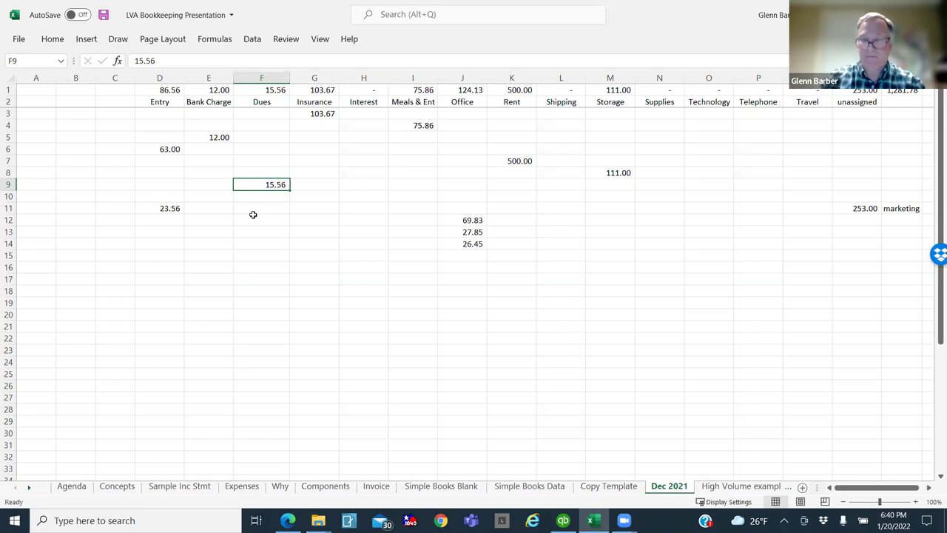
{"action": "type", "text": "15.65"}
{"action": "key", "text": "Return"}
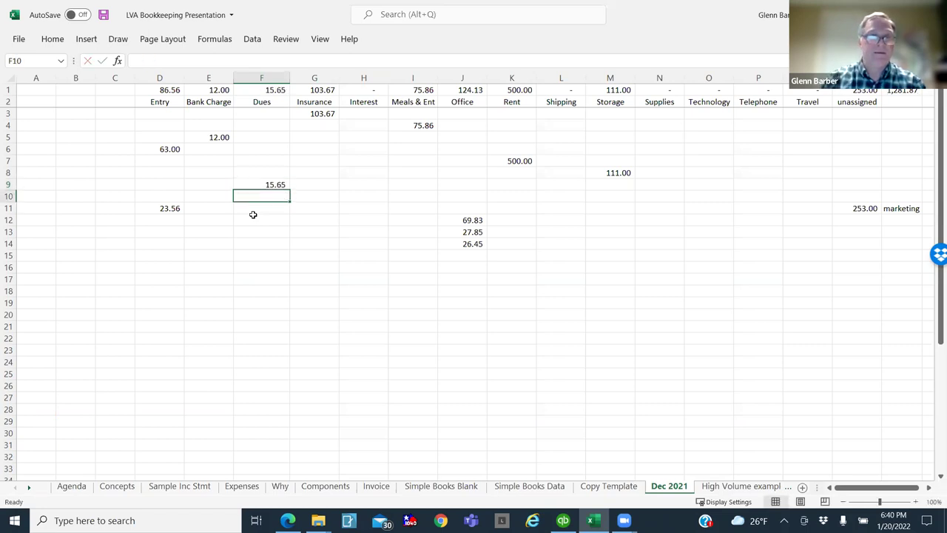
{"action": "scroll", "coordinate": [292, 281], "scroll_direction": "down", "scroll_amount": 5}
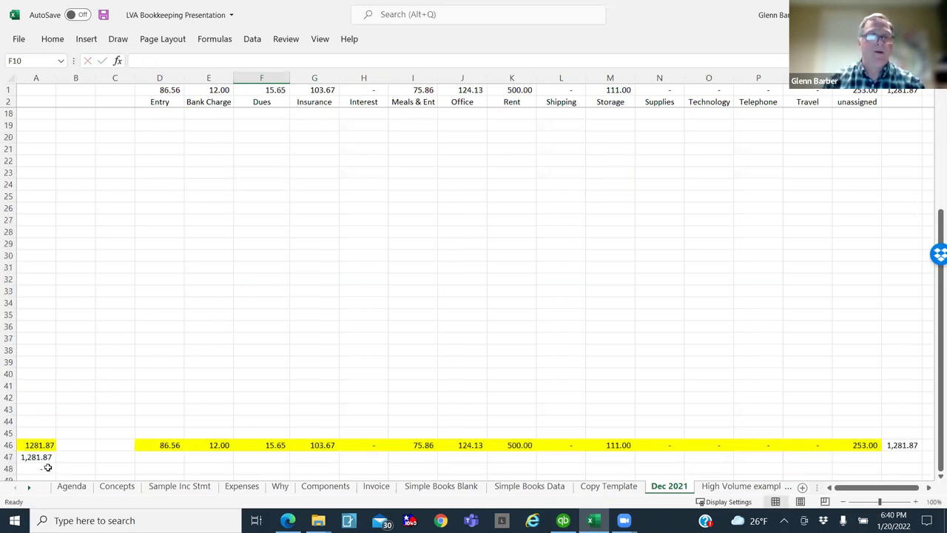
{"action": "scroll", "coordinate": [484, 309], "scroll_direction": "up", "scroll_amount": 4}
{"action": "scroll", "coordinate": [476, 309], "scroll_direction": "up", "scroll_amount": 1}
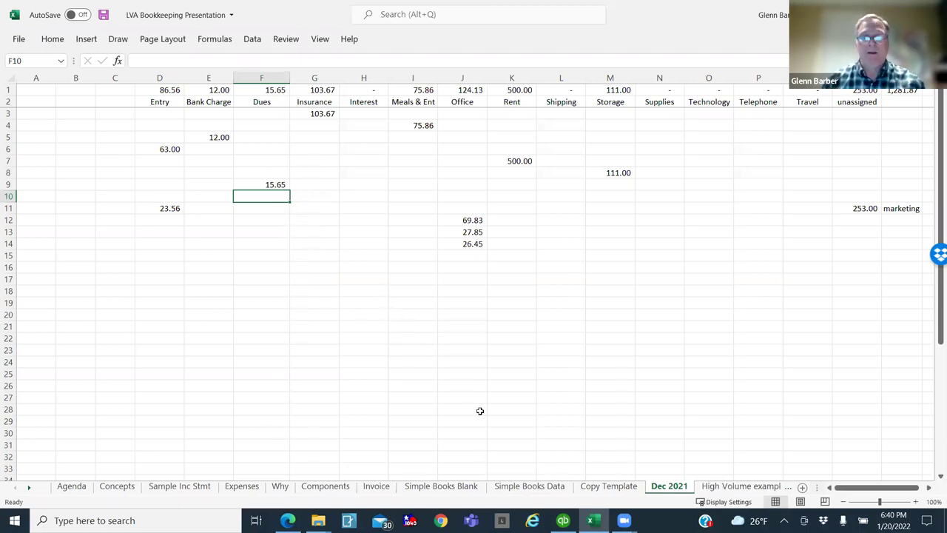
Step: Examine the High Volume example sheet, from the unassigned consulting entry of 999 down through the categorized expenses to the column totals in row 90
{"action": "left_click", "coordinate": [729, 488]}
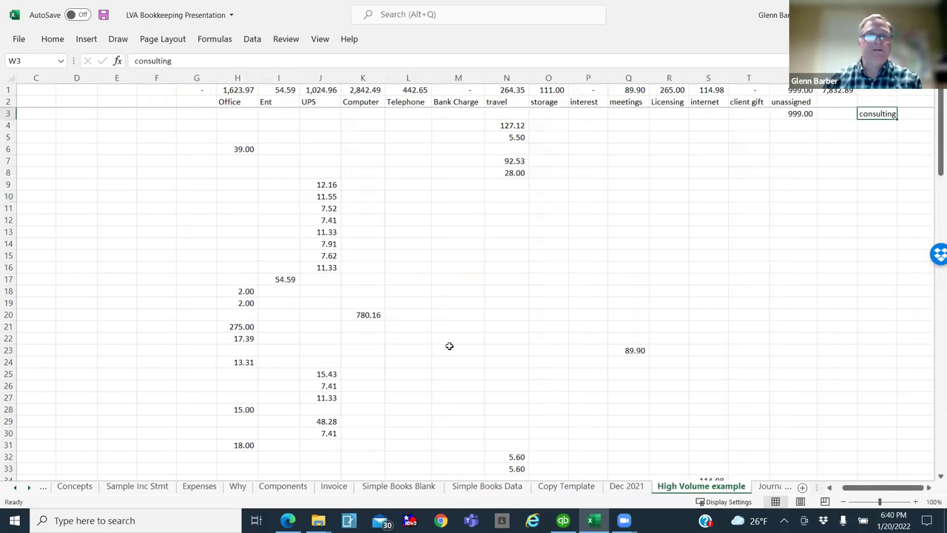
{"action": "scroll", "coordinate": [444, 337], "scroll_direction": "down", "scroll_amount": 6}
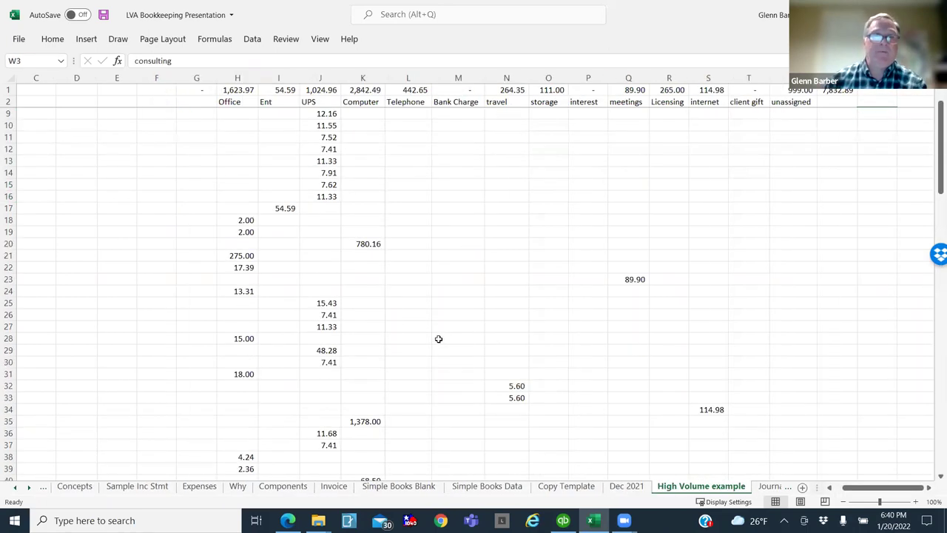
{"action": "scroll", "coordinate": [425, 328], "scroll_direction": "up", "scroll_amount": 6}
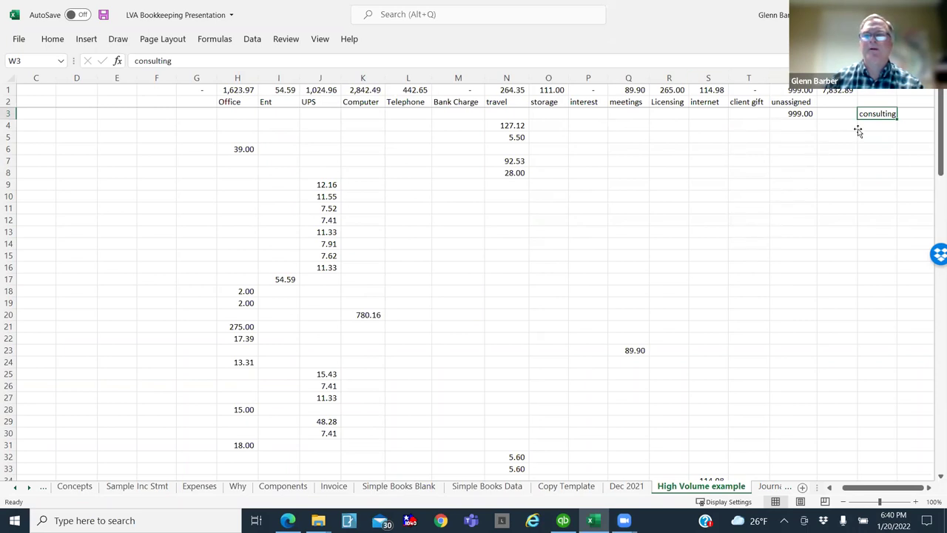
{"action": "left_click", "coordinate": [798, 114]}
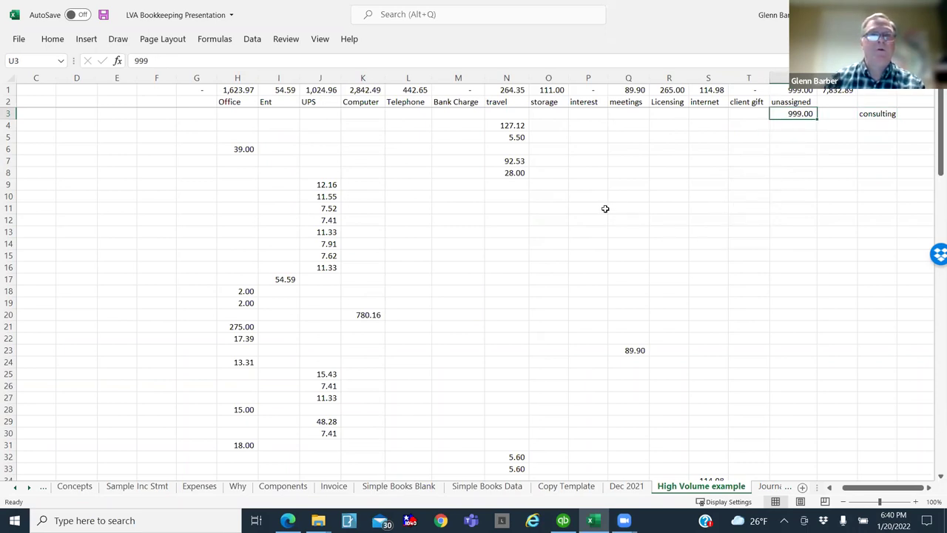
{"action": "scroll", "coordinate": [459, 255], "scroll_direction": "down", "scroll_amount": 20}
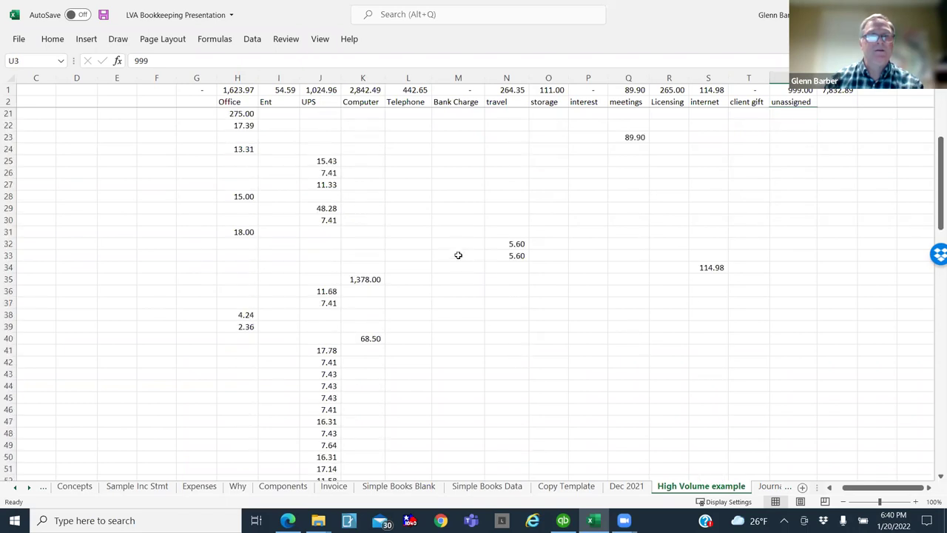
{"action": "scroll", "coordinate": [454, 252], "scroll_direction": "down", "scroll_amount": 3}
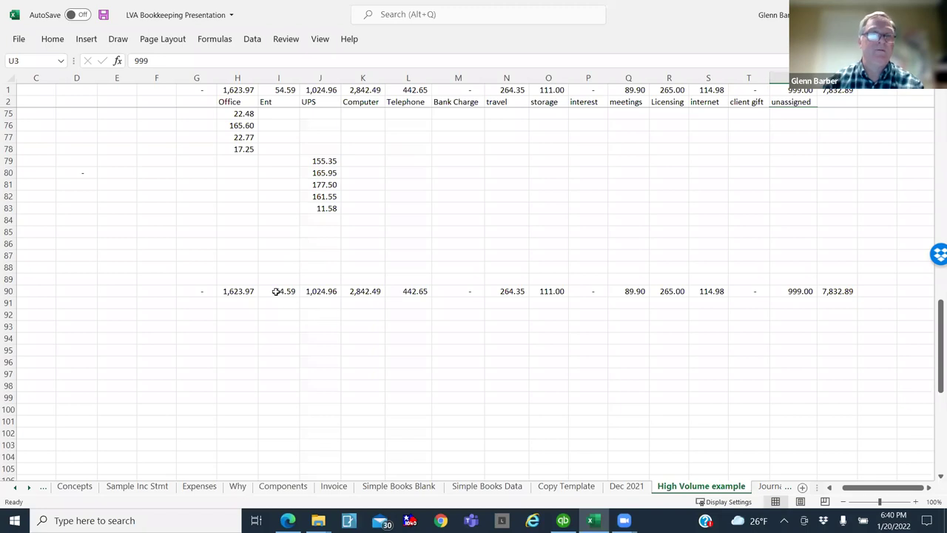
{"action": "scroll", "coordinate": [283, 290], "scroll_direction": "down", "scroll_amount": 1}
{"action": "scroll", "coordinate": [267, 297], "scroll_direction": "up", "scroll_amount": 4}
{"action": "scroll", "coordinate": [268, 298], "scroll_direction": "up", "scroll_amount": 15}
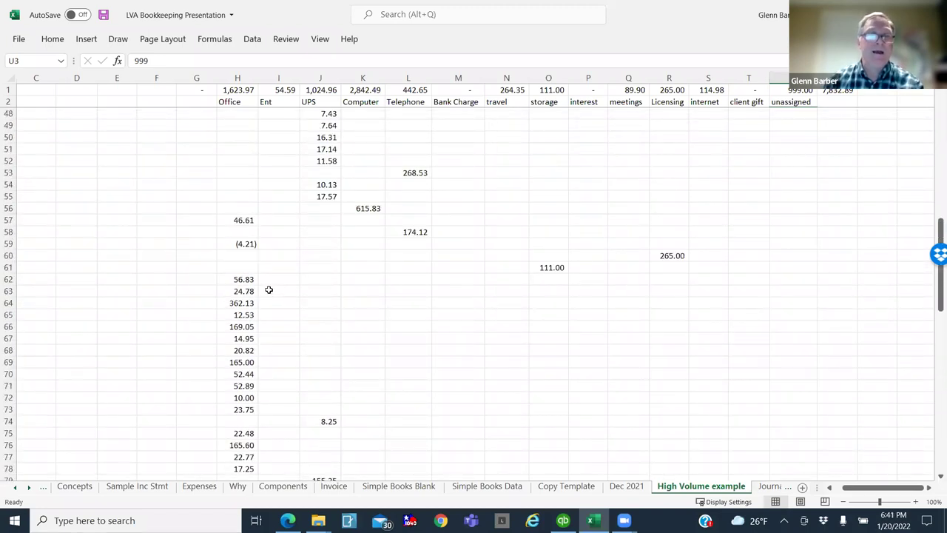
{"action": "scroll", "coordinate": [268, 287], "scroll_direction": "up", "scroll_amount": 6}
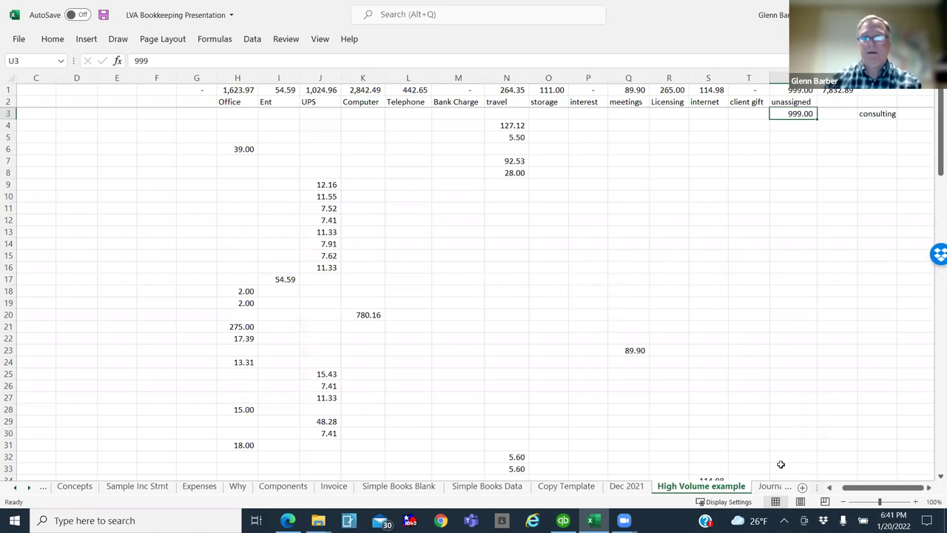
Step: Compare the debit and credit lines on the Journal Entry sheet with the category and grand totals on the High Volume example sheet
{"action": "left_click", "coordinate": [769, 486]}
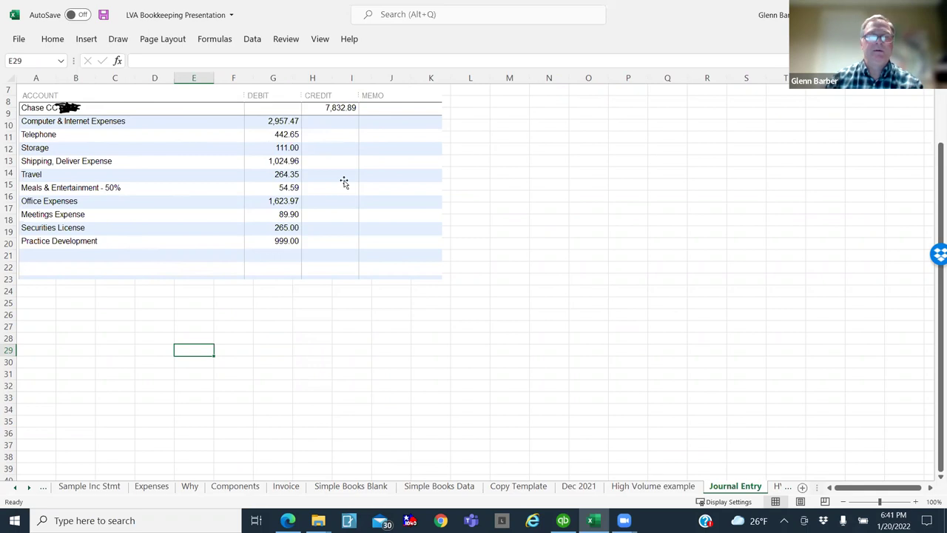
{"action": "left_click", "coordinate": [653, 486]}
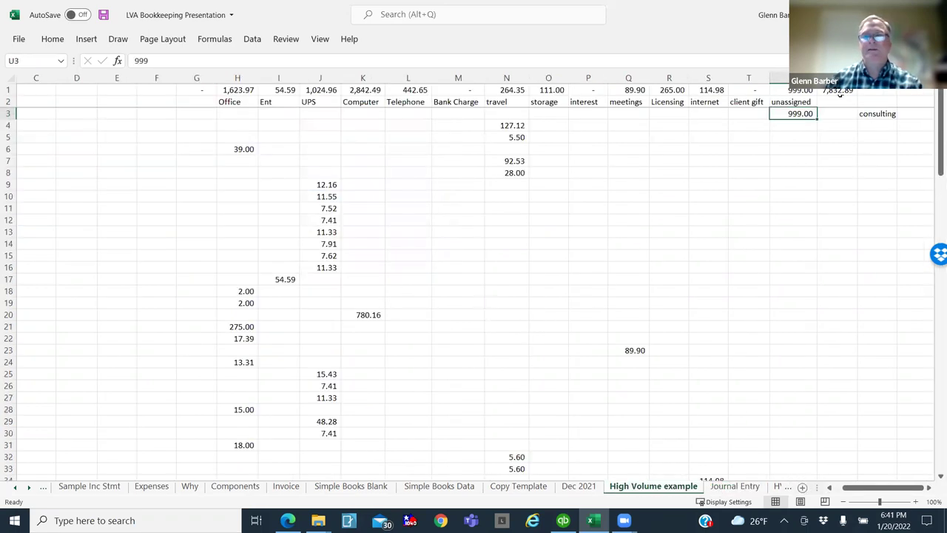
{"action": "left_click", "coordinate": [832, 92]}
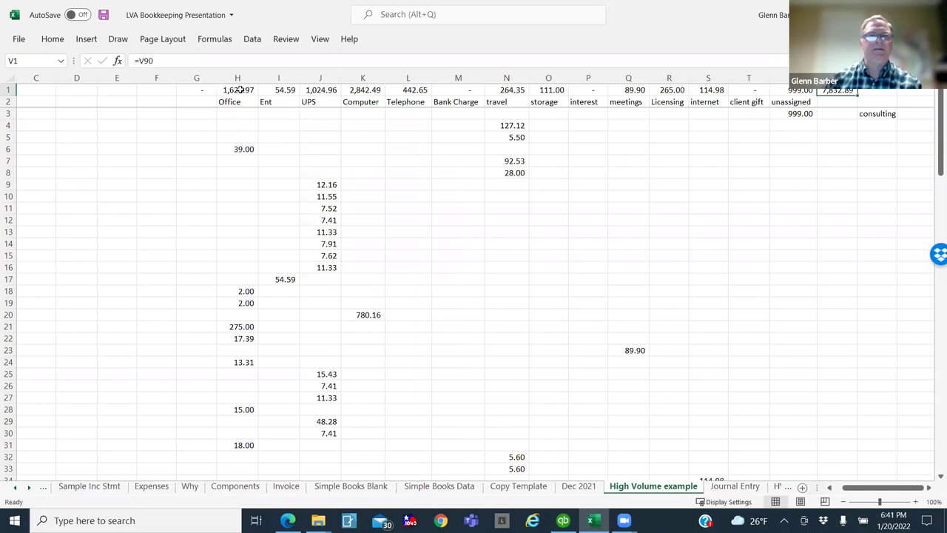
{"action": "left_click", "coordinate": [732, 487]}
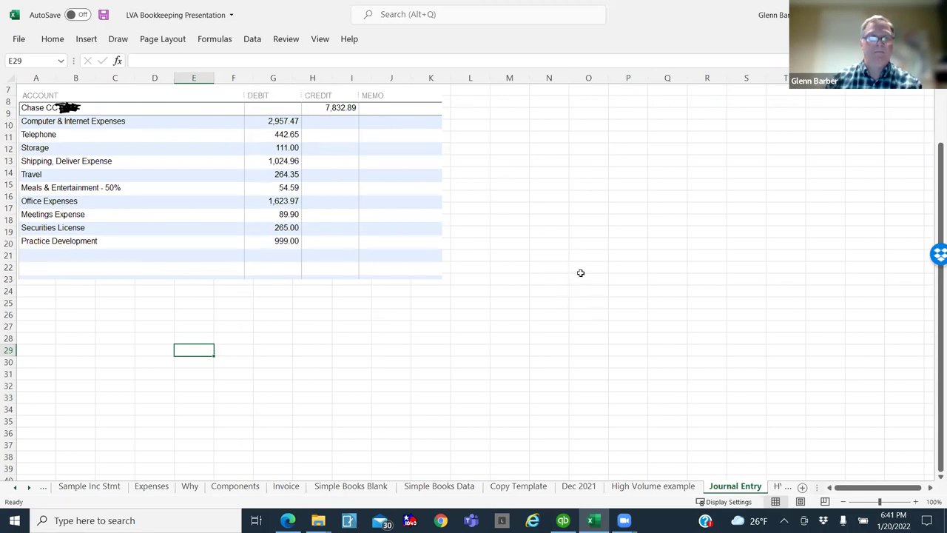
Step: Bring the workbook's last sheets within reach and look over High Volume example, HV Jan and the monthly summary on Complex High Volume
{"action": "left_click", "coordinate": [29, 488]}
{"action": "left_click", "coordinate": [29, 488]}
{"action": "left_click", "coordinate": [29, 488]}
{"action": "left_click", "coordinate": [29, 488]}
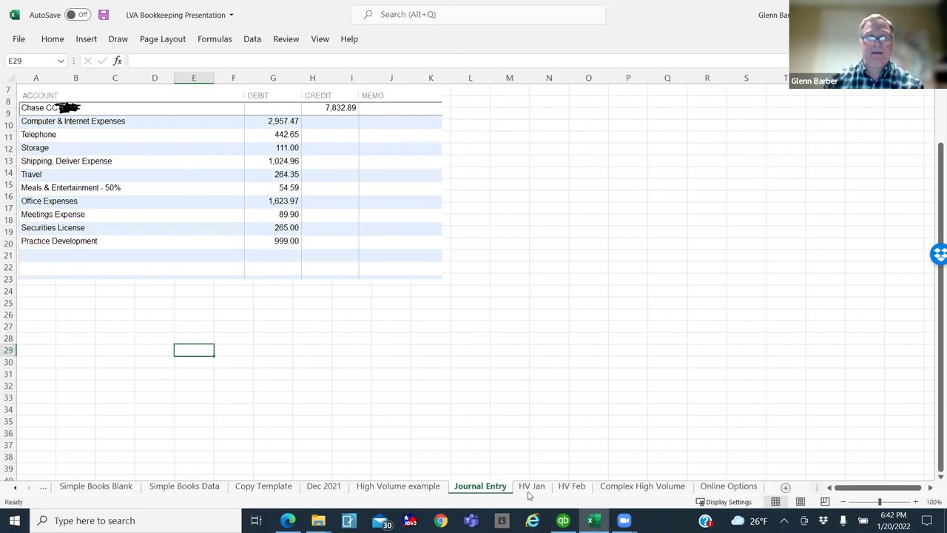
{"action": "left_click", "coordinate": [407, 487]}
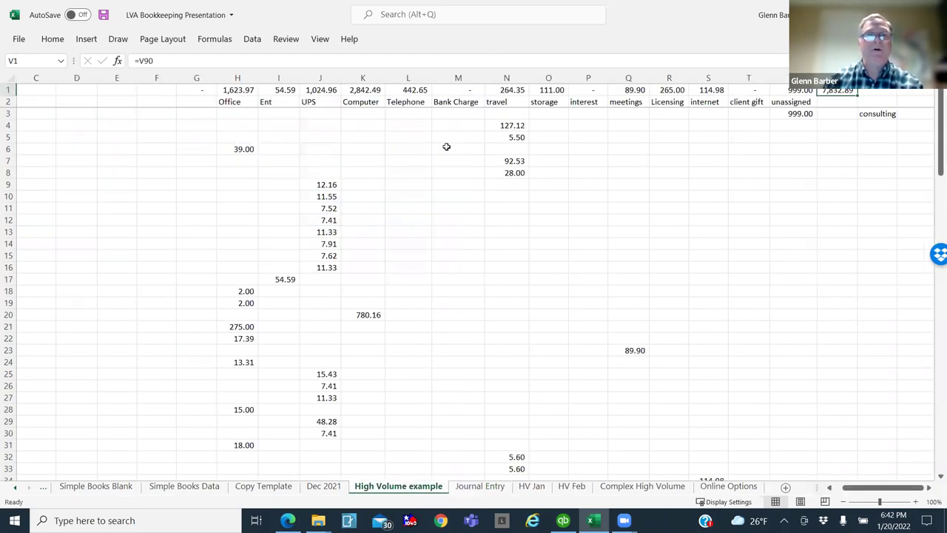
{"action": "left_click", "coordinate": [536, 488]}
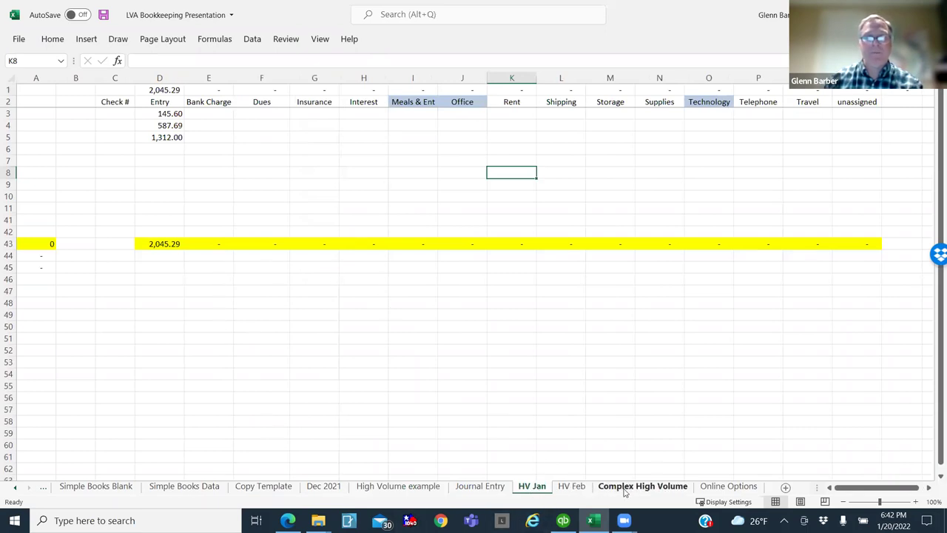
{"action": "left_click", "coordinate": [163, 113]}
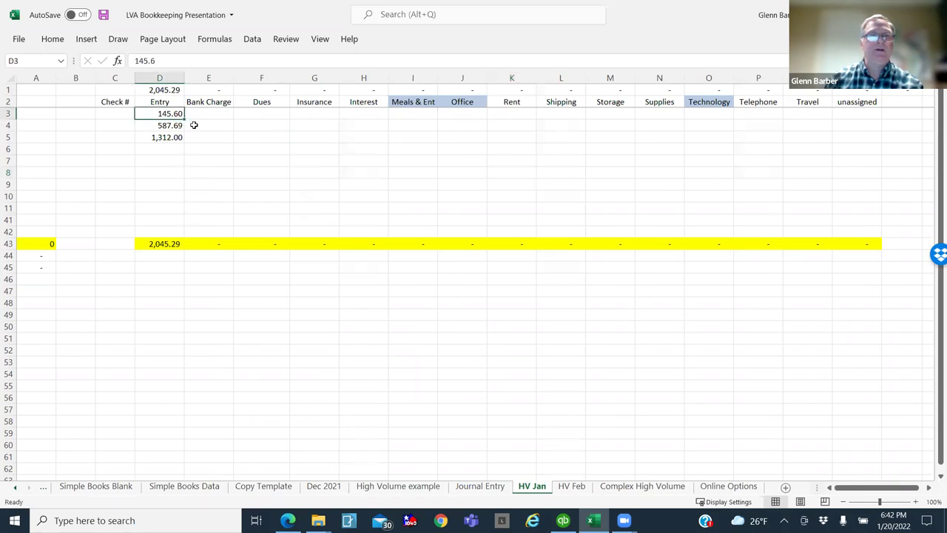
{"action": "left_click", "coordinate": [630, 487]}
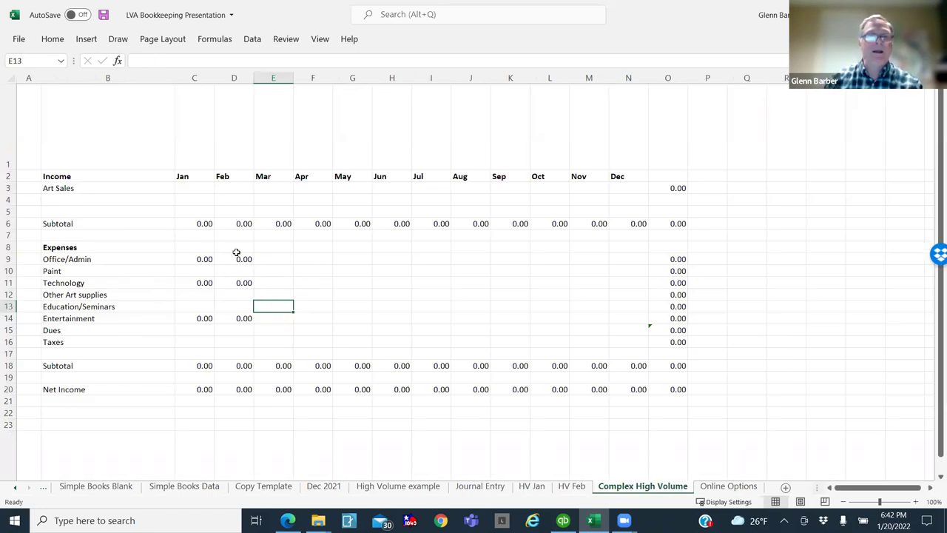
Step: On HV Jan, move 145.60 to Meals & Ent, 587.69 to Office and 1,312 to Technology within their rows, and check the Complex High Volume summary
{"action": "left_click", "coordinate": [532, 486]}
{"action": "left_click_drag", "start_coordinate": [184, 116], "coordinate": [406, 119]}
{"action": "left_click", "coordinate": [161, 125]}
{"action": "left_click_drag", "start_coordinate": [185, 127], "coordinate": [476, 127]}
{"action": "left_click", "coordinate": [157, 137]}
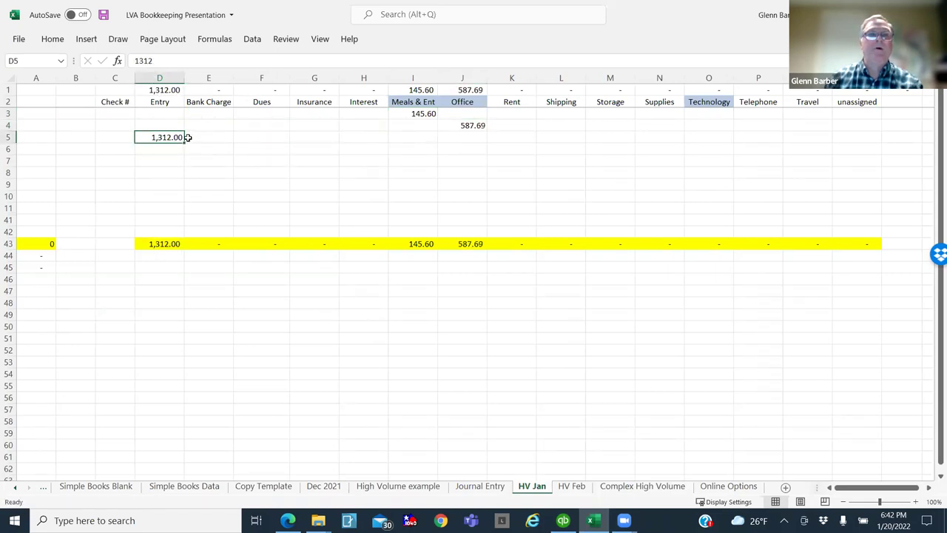
{"action": "left_click_drag", "start_coordinate": [185, 137], "coordinate": [714, 137]}
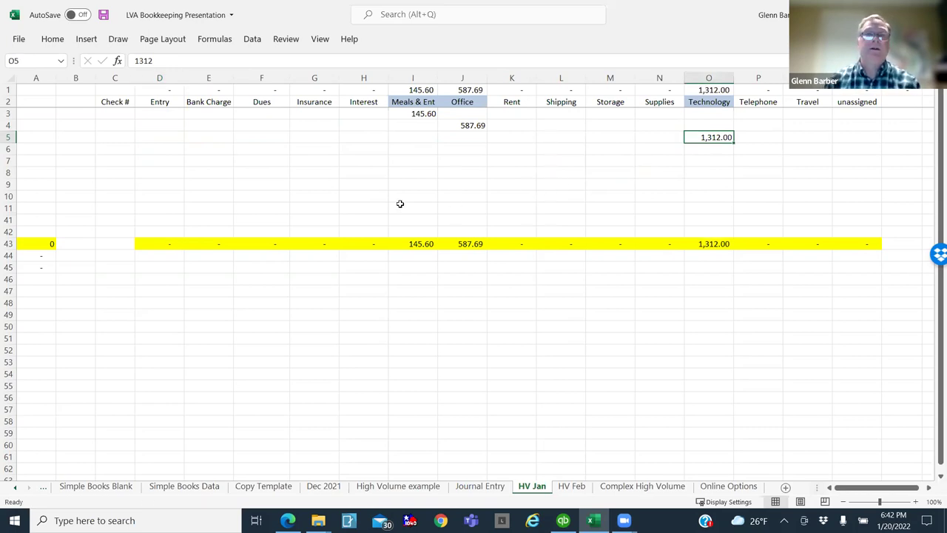
{"action": "left_click", "coordinate": [568, 162]}
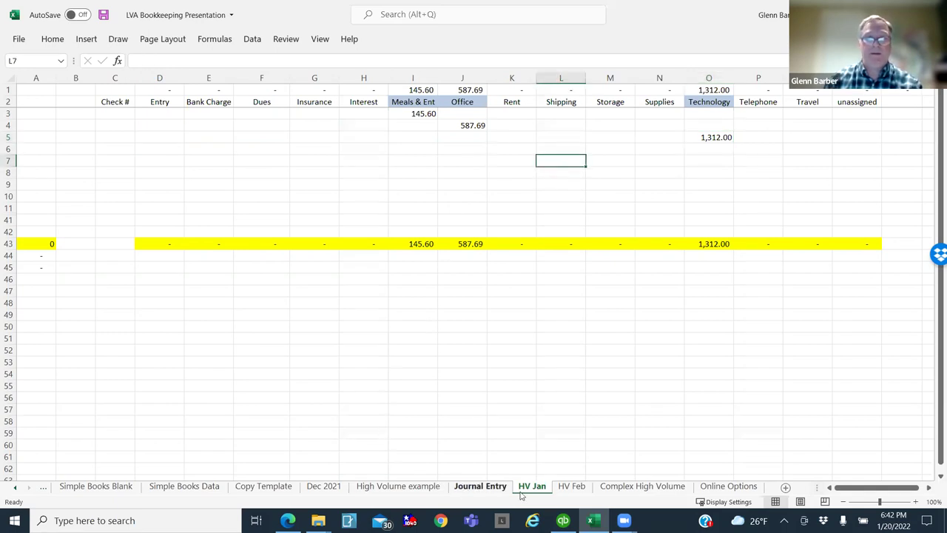
{"action": "left_click", "coordinate": [625, 486]}
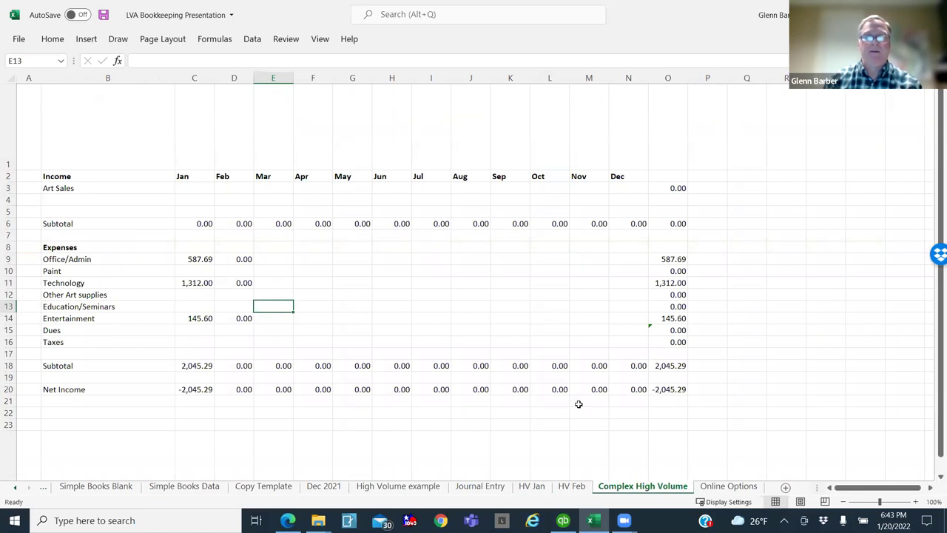
Step: On HV Feb, move 1,200 to Meals & Ent, 287.52 to Office and 256.36 to Technology within their rows, and check the Complex High Volume summary
{"action": "left_click", "coordinate": [532, 487]}
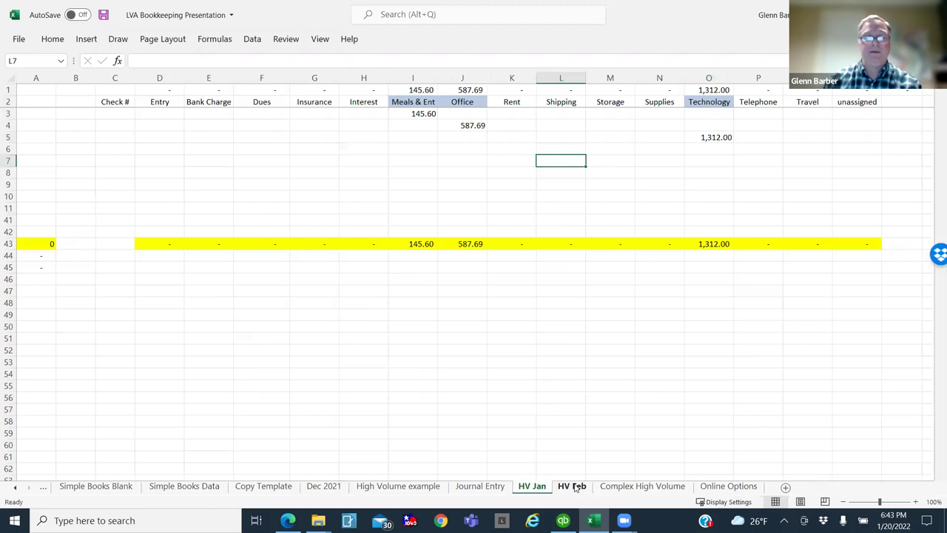
{"action": "left_click", "coordinate": [574, 487]}
{"action": "left_click", "coordinate": [159, 137]}
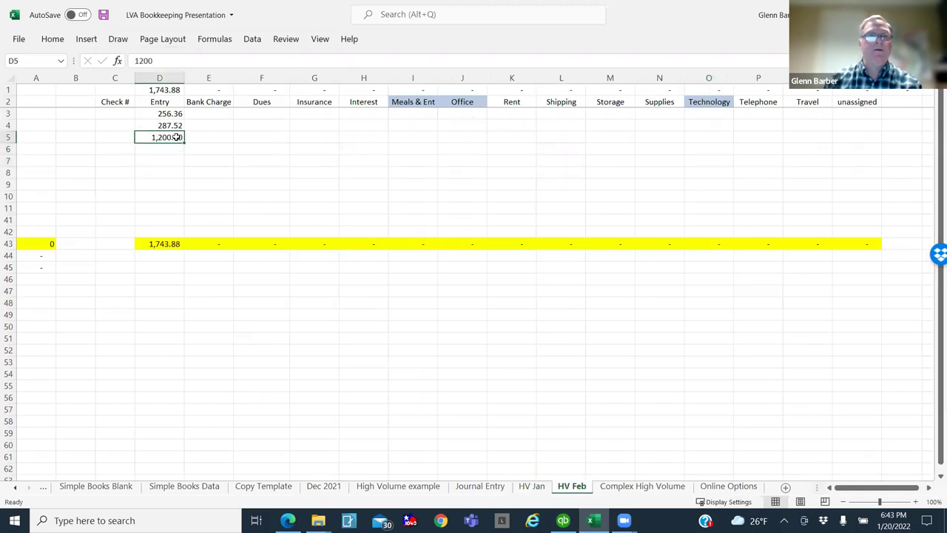
{"action": "left_click_drag", "start_coordinate": [184, 139], "coordinate": [444, 143]}
{"action": "left_click", "coordinate": [167, 127]}
{"action": "left_click_drag", "start_coordinate": [185, 125], "coordinate": [469, 122]}
{"action": "left_click", "coordinate": [164, 113]}
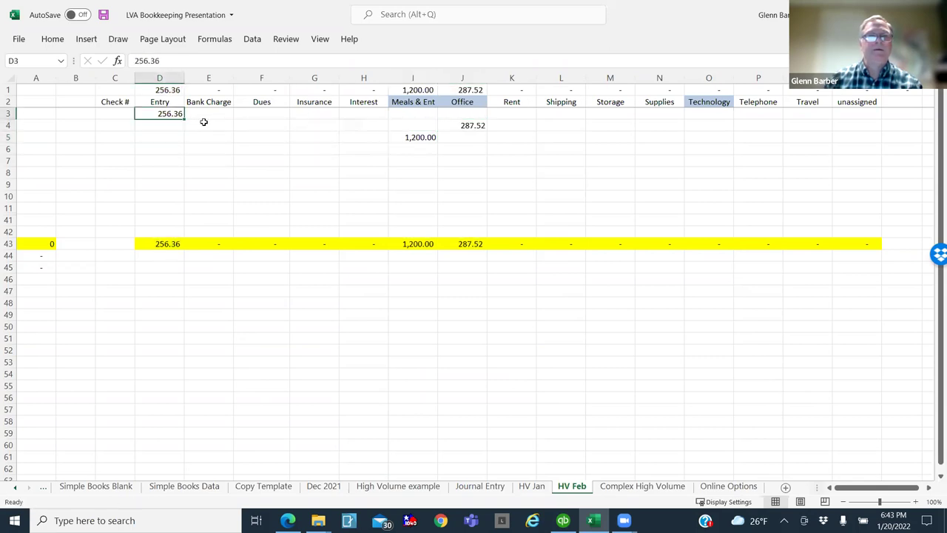
{"action": "left_click_drag", "start_coordinate": [195, 117], "coordinate": [740, 116]}
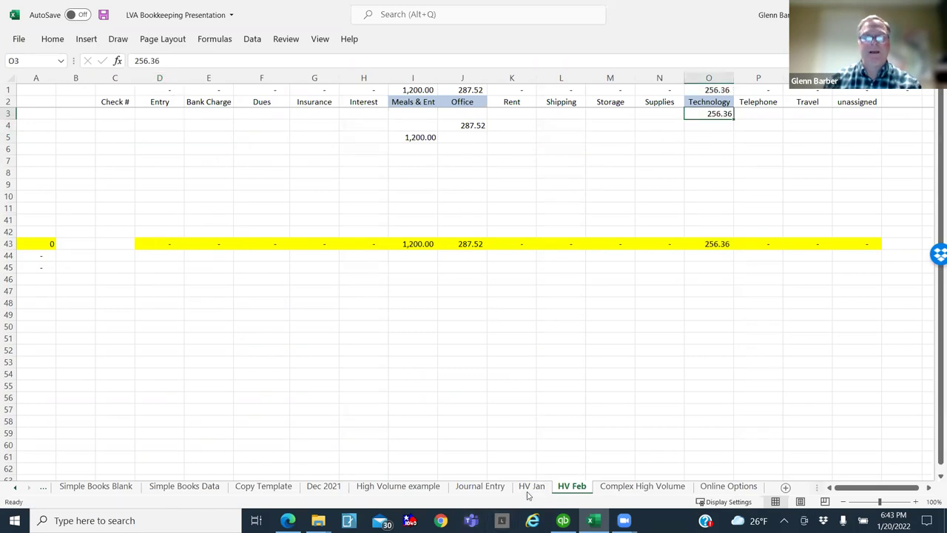
{"action": "left_click", "coordinate": [643, 486]}
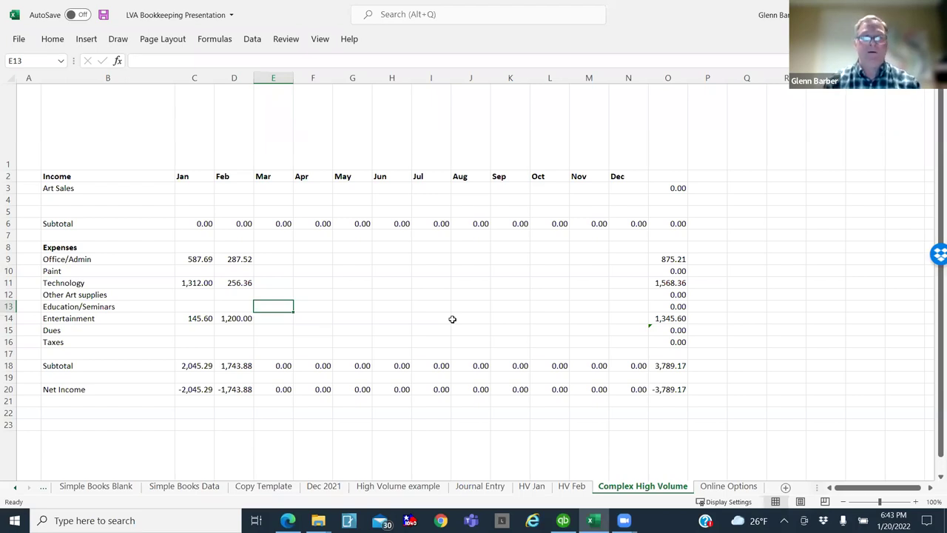
Step: Show the software alternatives on the Online Options sheet, switch to Microsoft Edge and review the QuickBooks Online plans with the help banner dismissed
{"action": "left_click", "coordinate": [718, 488]}
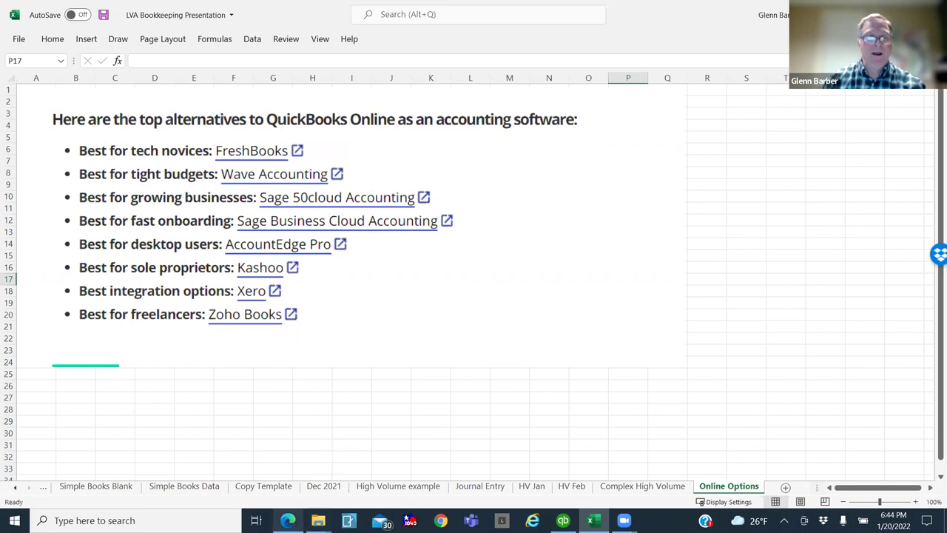
{"action": "left_click", "coordinate": [288, 520]}
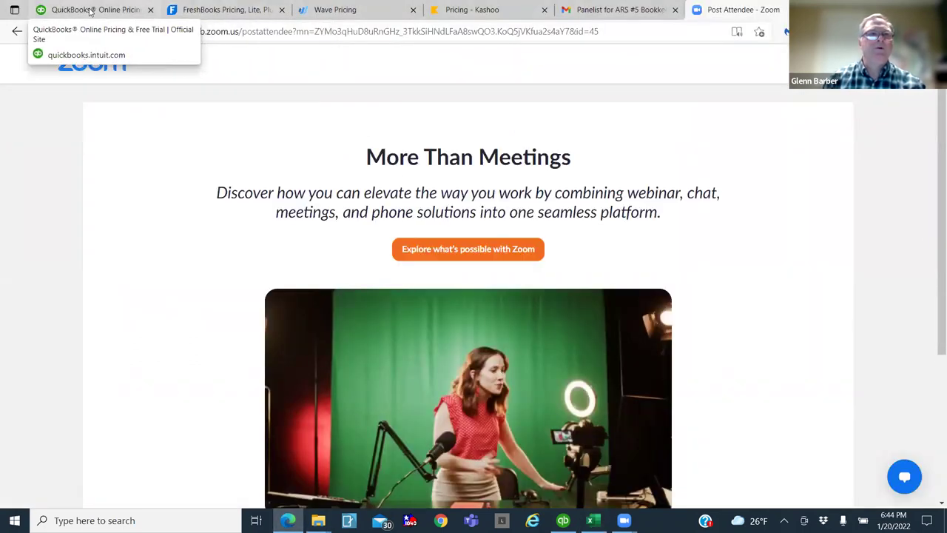
{"action": "left_click", "coordinate": [90, 10]}
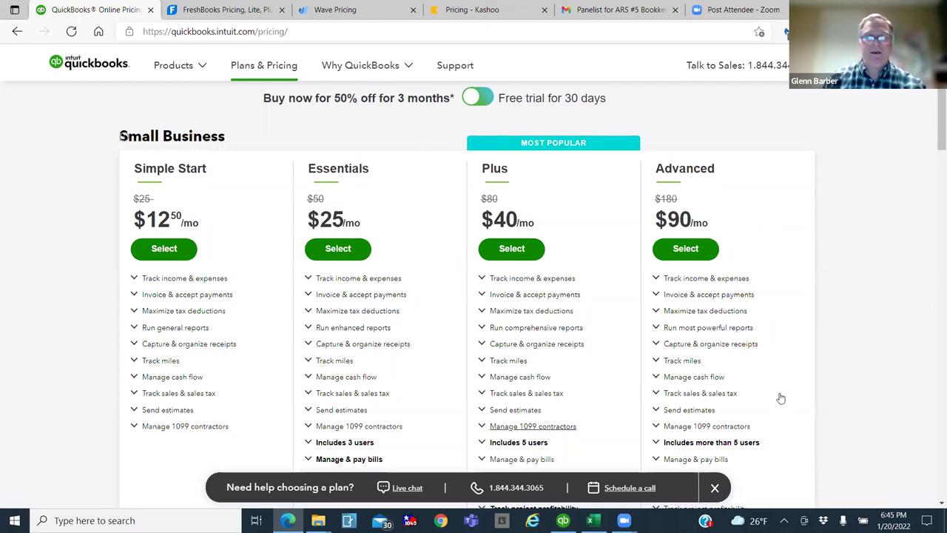
{"action": "left_click", "coordinate": [715, 491]}
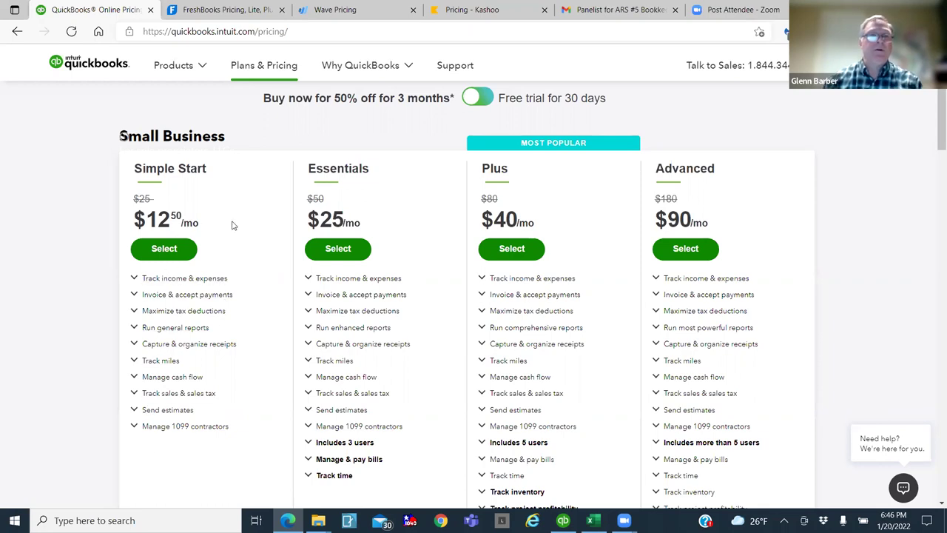
Step: Dismiss the consultant demo offer on the FreshBooks pricing page and compare the prices and top features of its Lite, Plus, Premium and Select plans
{"action": "left_click", "coordinate": [218, 11]}
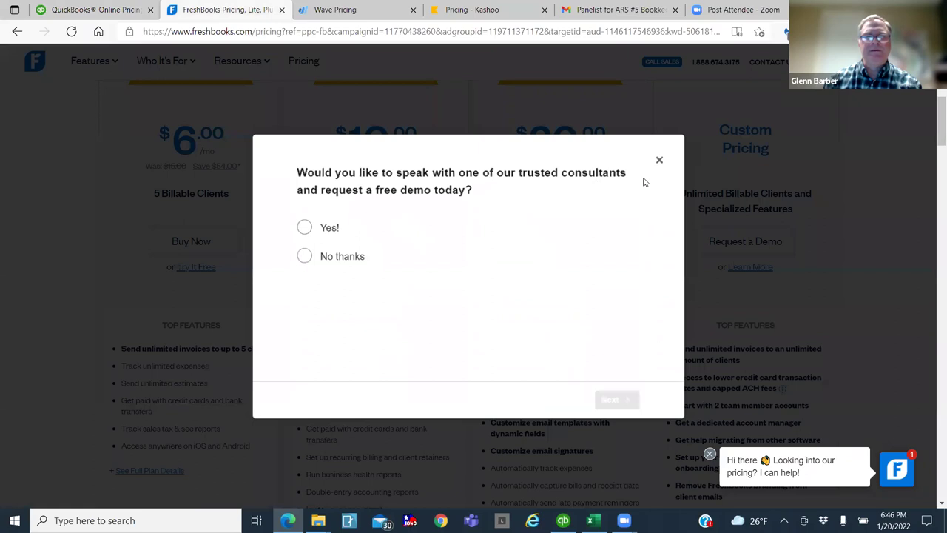
{"action": "left_click", "coordinate": [660, 160]}
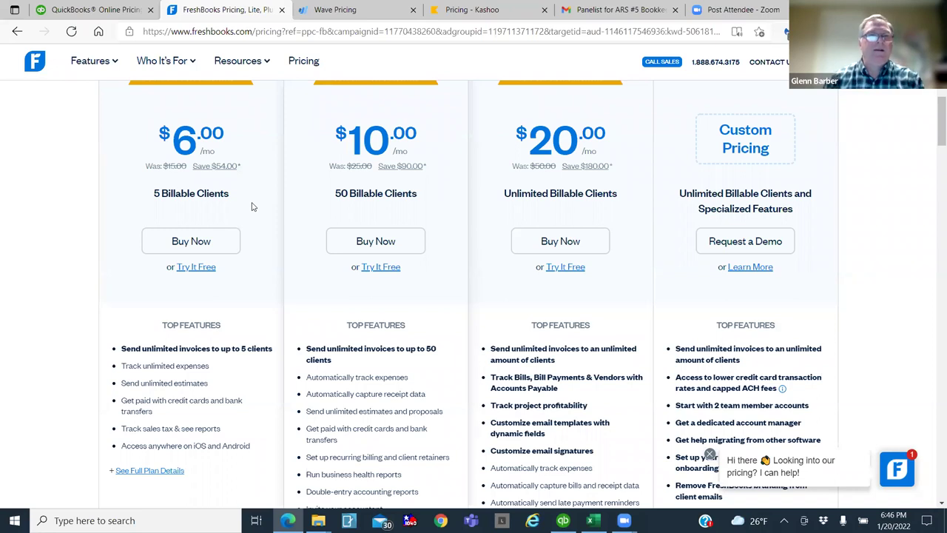
{"action": "scroll", "coordinate": [280, 221], "scroll_direction": "up", "scroll_amount": 2}
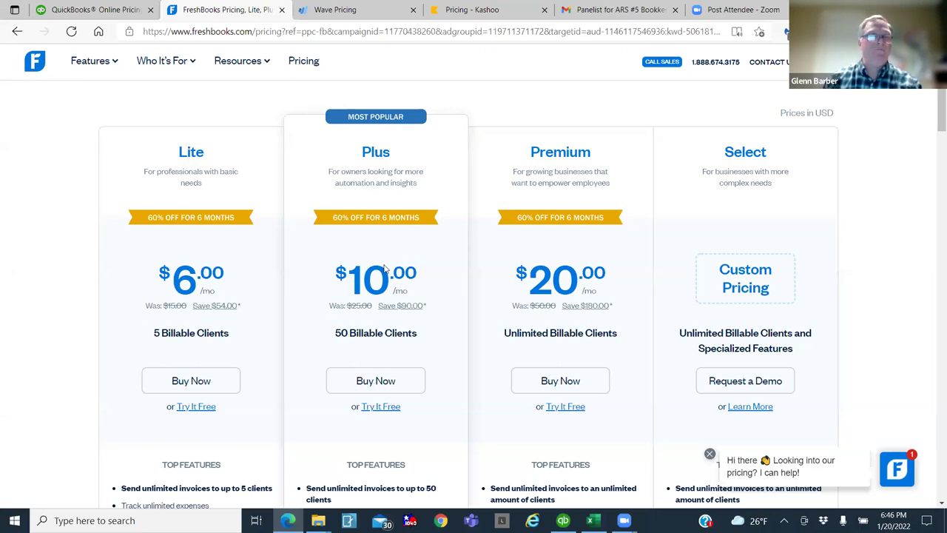
{"action": "scroll", "coordinate": [314, 434], "scroll_direction": "down", "scroll_amount": 3}
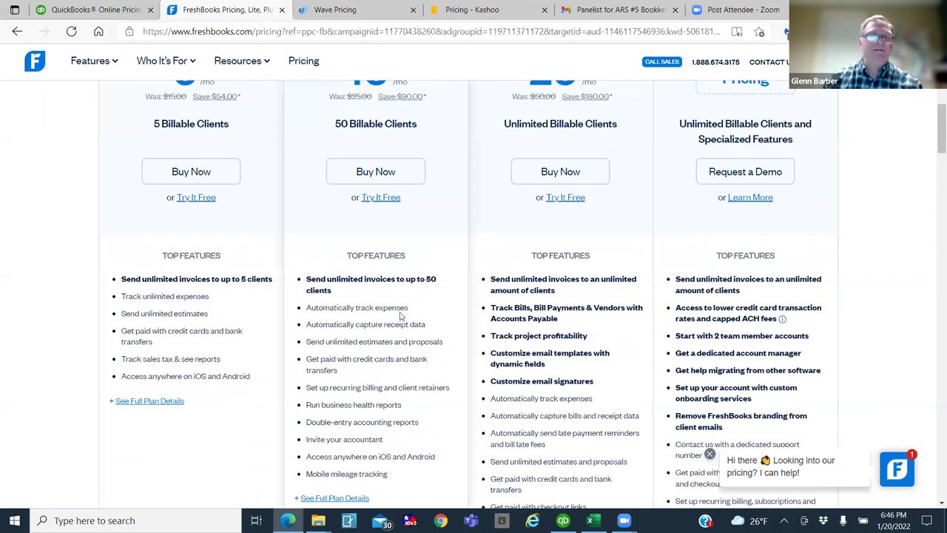
{"action": "scroll", "coordinate": [412, 336], "scroll_direction": "up", "scroll_amount": 4}
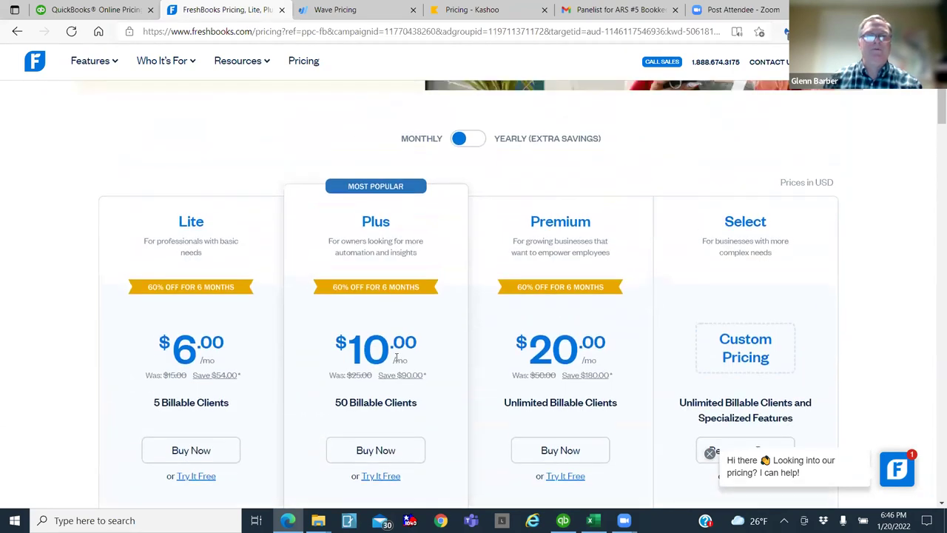
{"action": "scroll", "coordinate": [382, 359], "scroll_direction": "up", "scroll_amount": 3}
{"action": "scroll", "coordinate": [381, 355], "scroll_direction": "down", "scroll_amount": 2}
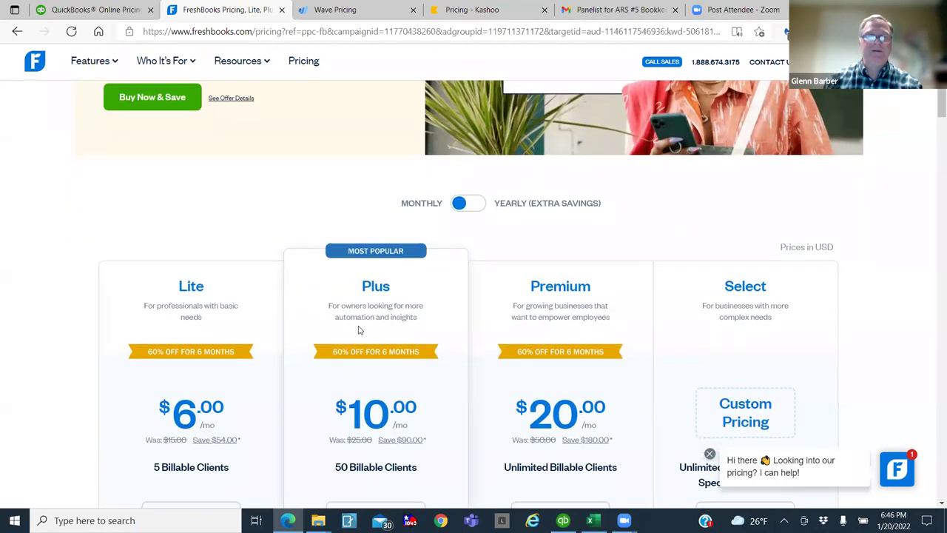
{"action": "scroll", "coordinate": [359, 330], "scroll_direction": "down", "scroll_amount": 1}
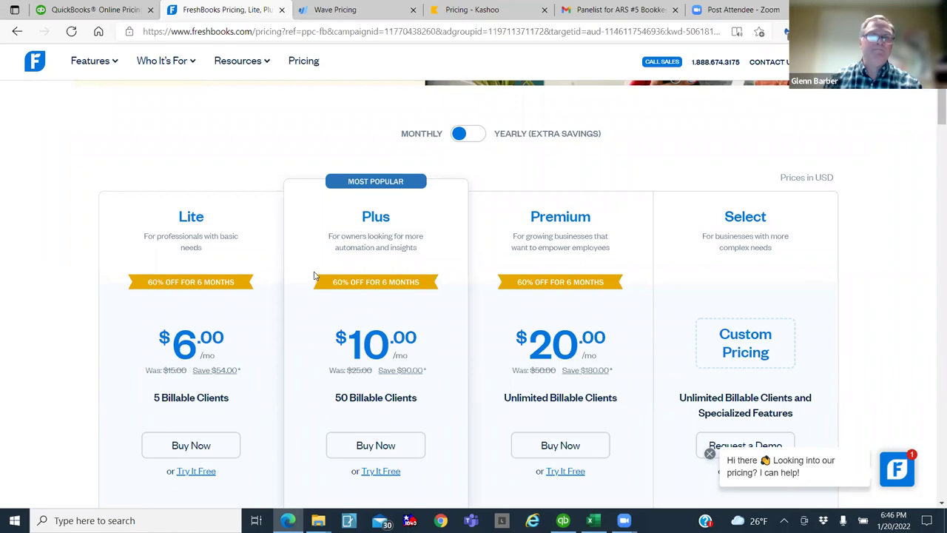
Step: Review the Wave pricing page, covering the free accounting and invoicing, pay-per-use payments and monthly payroll offers
{"action": "left_click", "coordinate": [345, 11]}
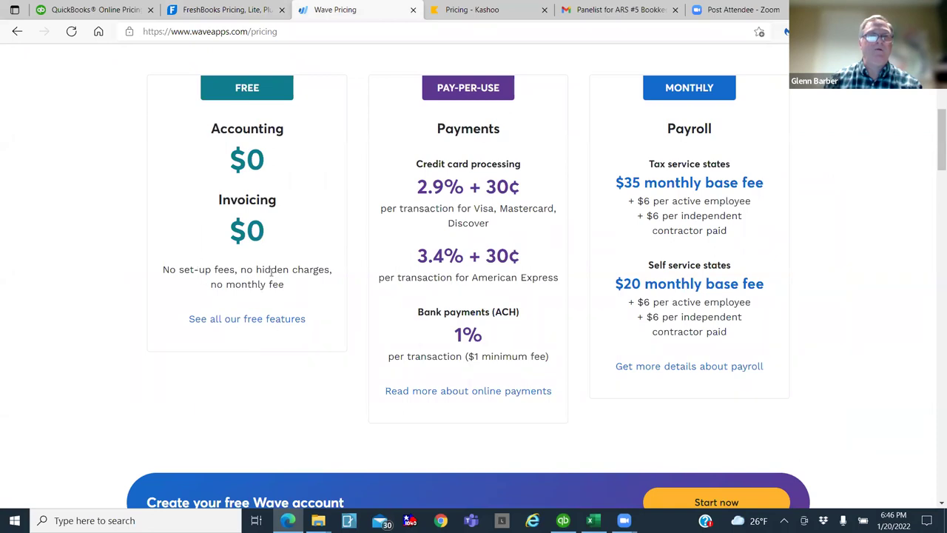
{"action": "scroll", "coordinate": [313, 235], "scroll_direction": "up", "scroll_amount": 2}
{"action": "scroll", "coordinate": [319, 260], "scroll_direction": "down", "scroll_amount": 2}
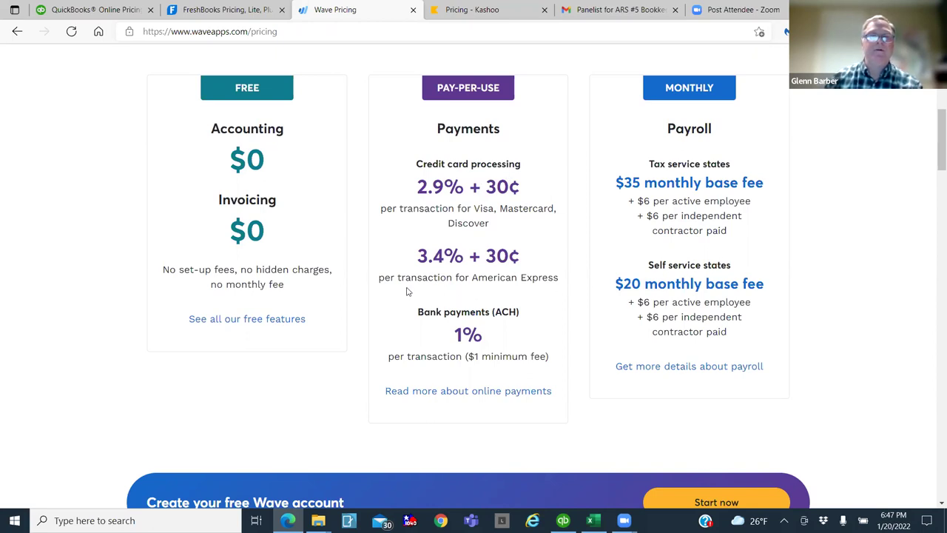
{"action": "scroll", "coordinate": [533, 242], "scroll_direction": "up", "scroll_amount": 2}
{"action": "scroll", "coordinate": [521, 233], "scroll_direction": "down", "scroll_amount": 2}
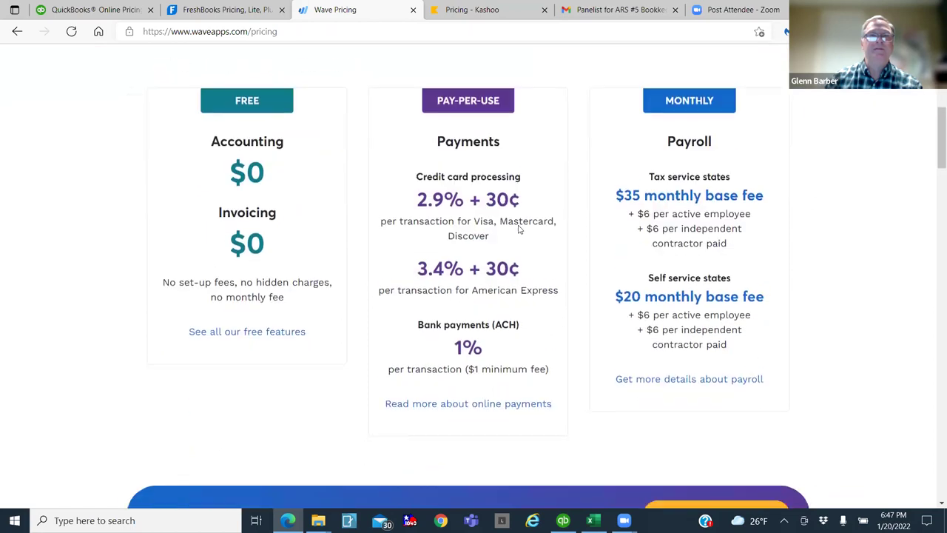
Step: Compare the prices and feature lists of the trulysmall invoices, trulysmall accounting and Kashoo plans on the Kashoo pricing page
{"action": "left_click", "coordinate": [481, 10]}
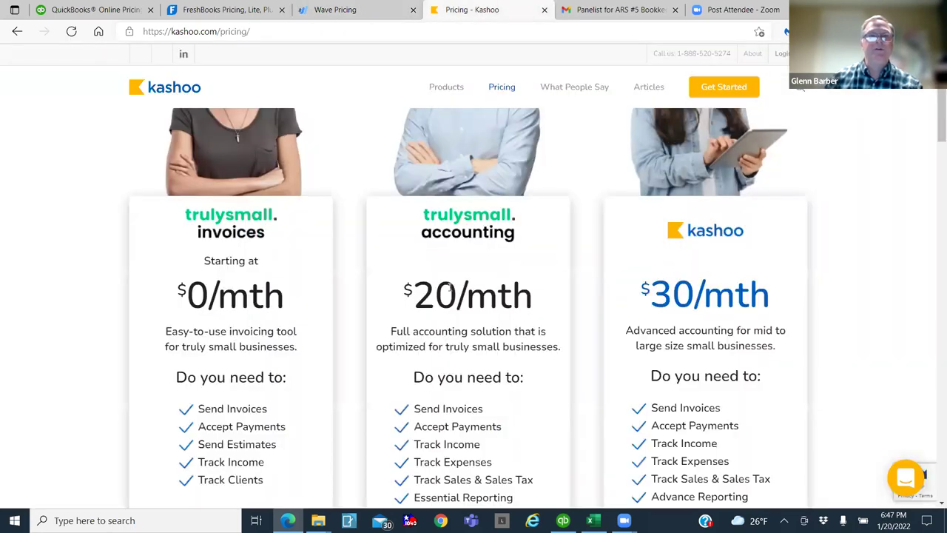
{"action": "scroll", "coordinate": [500, 328], "scroll_direction": "down", "scroll_amount": 2}
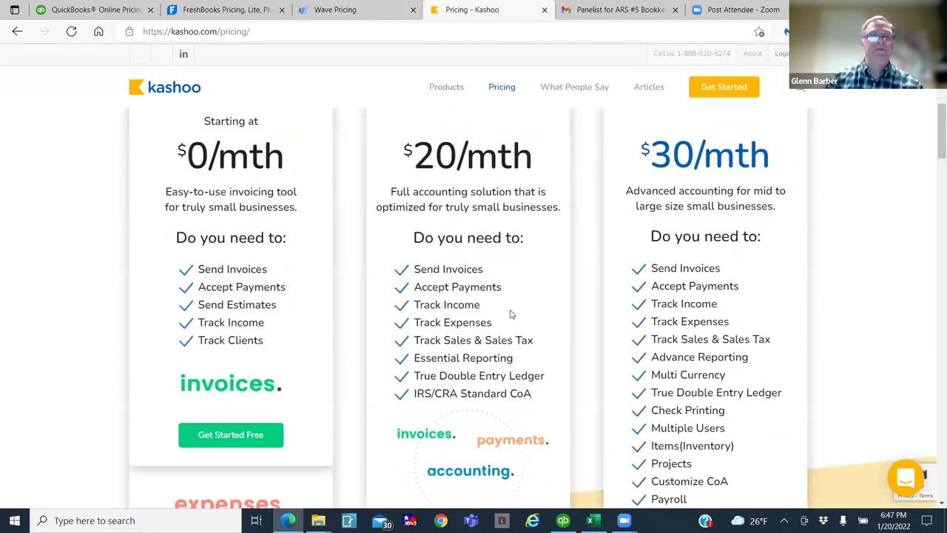
{"action": "scroll", "coordinate": [517, 300], "scroll_direction": "down", "scroll_amount": 1}
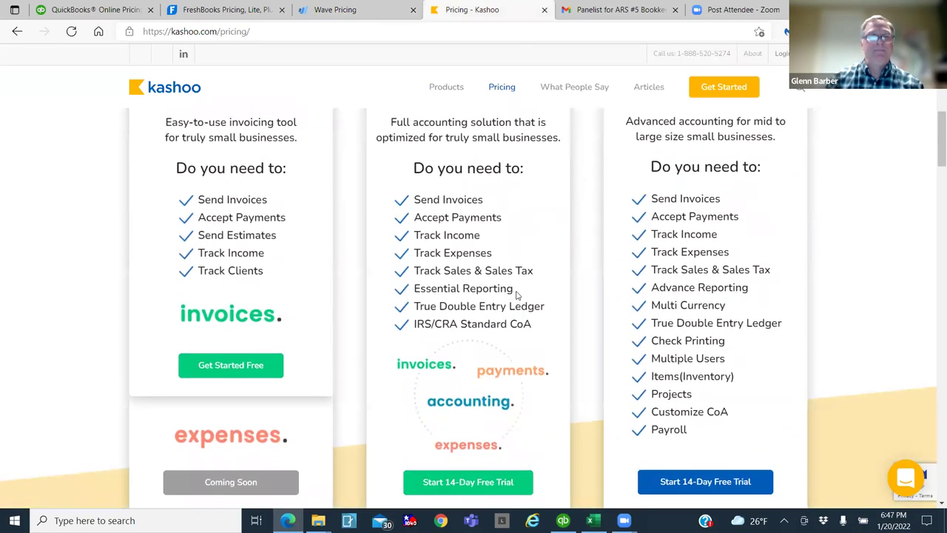
{"action": "scroll", "coordinate": [506, 276], "scroll_direction": "up", "scroll_amount": 2}
{"action": "scroll", "coordinate": [506, 276], "scroll_direction": "down", "scroll_amount": 3}
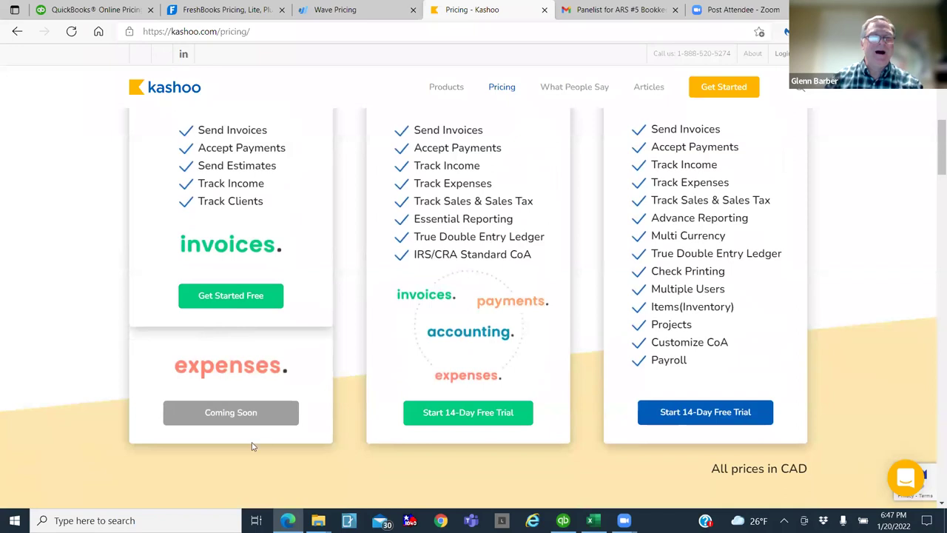
{"action": "scroll", "coordinate": [266, 345], "scroll_direction": "up", "scroll_amount": 3}
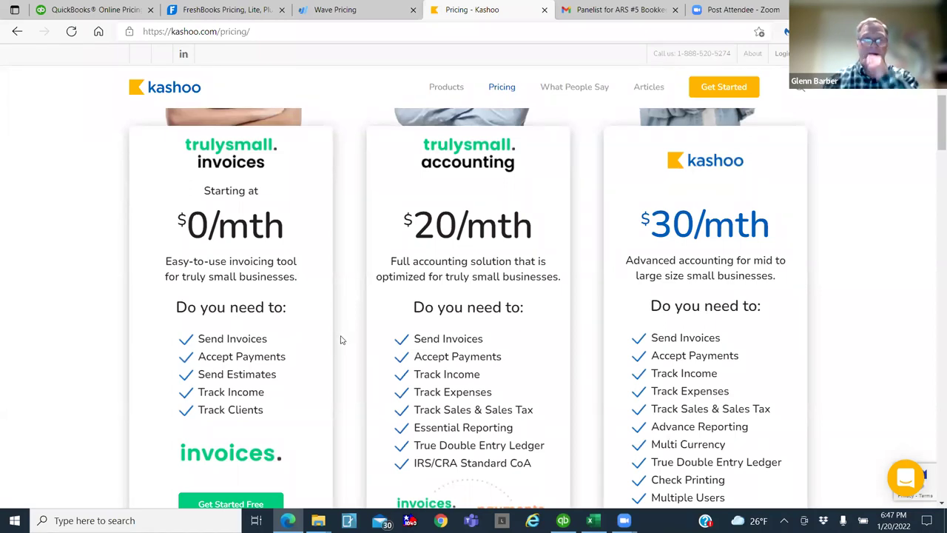
{"action": "scroll", "coordinate": [477, 275], "scroll_direction": "down", "scroll_amount": 4}
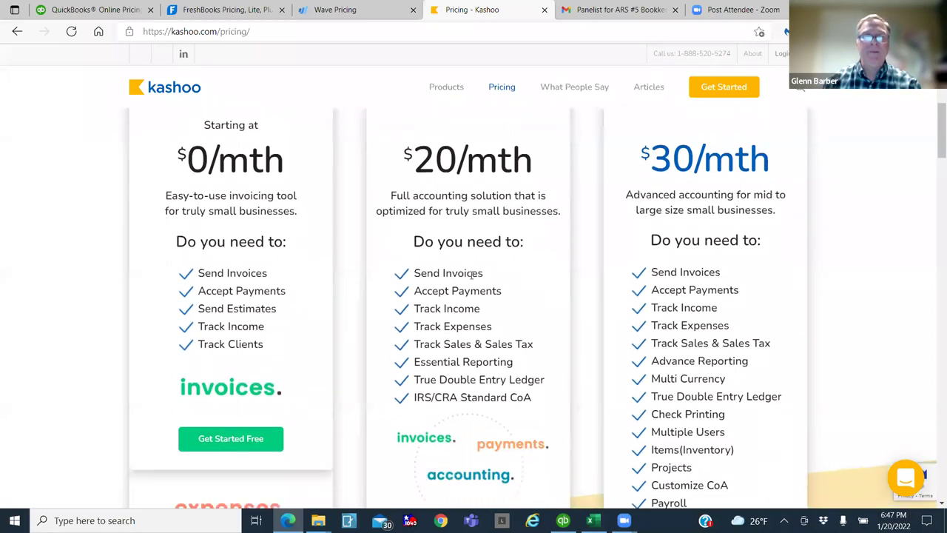
{"action": "scroll", "coordinate": [457, 191], "scroll_direction": "up", "scroll_amount": 3}
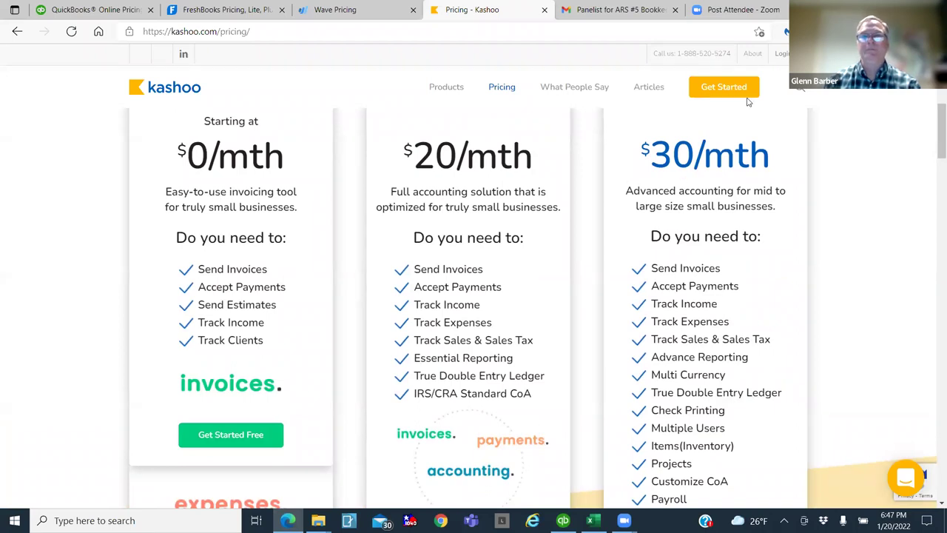
{"action": "mouse_move", "coordinate": [444, 83]}
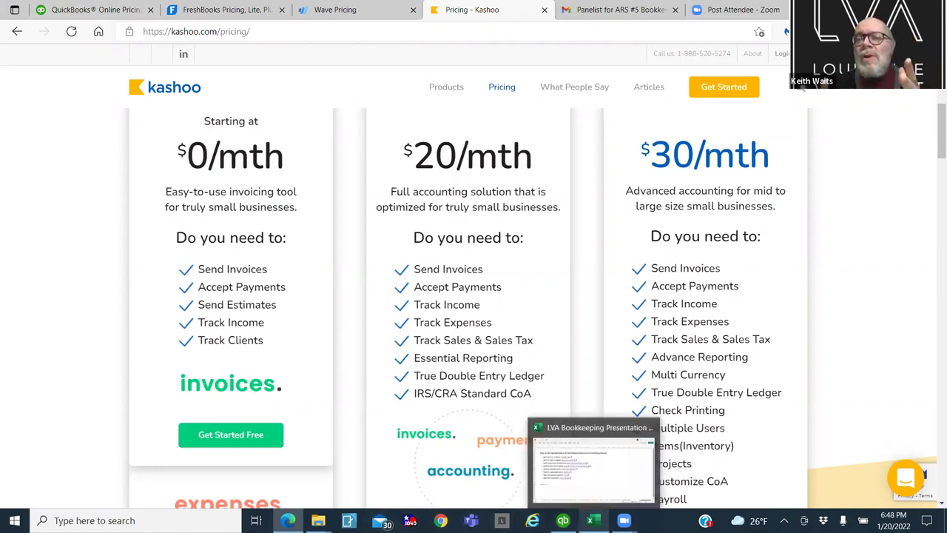
Step: Switch back to the LVA Bookkeeping Presentation workbook in Excel and show the Important Components slide on the Components sheet
{"action": "left_click", "coordinate": [592, 520]}
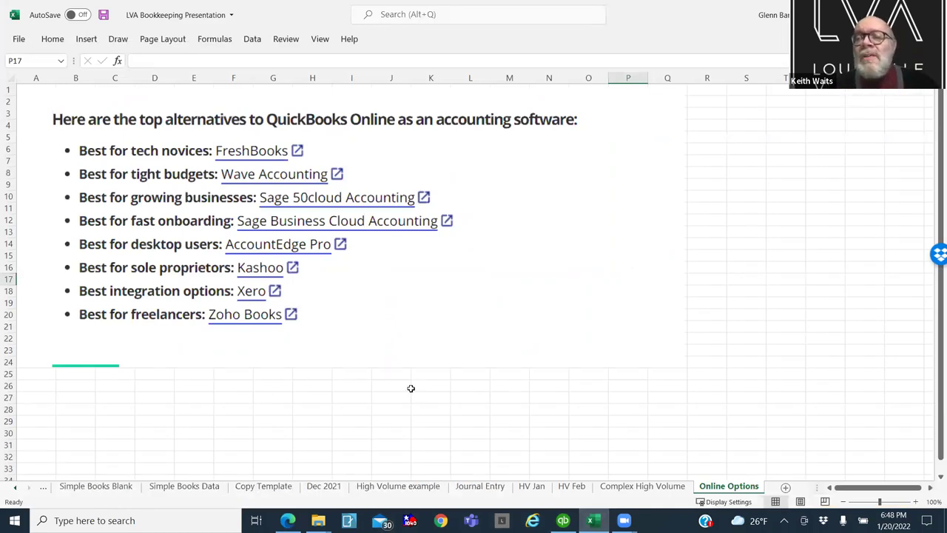
{"action": "left_click", "coordinate": [14, 489]}
{"action": "left_click", "coordinate": [15, 489]}
{"action": "left_click", "coordinate": [109, 486]}
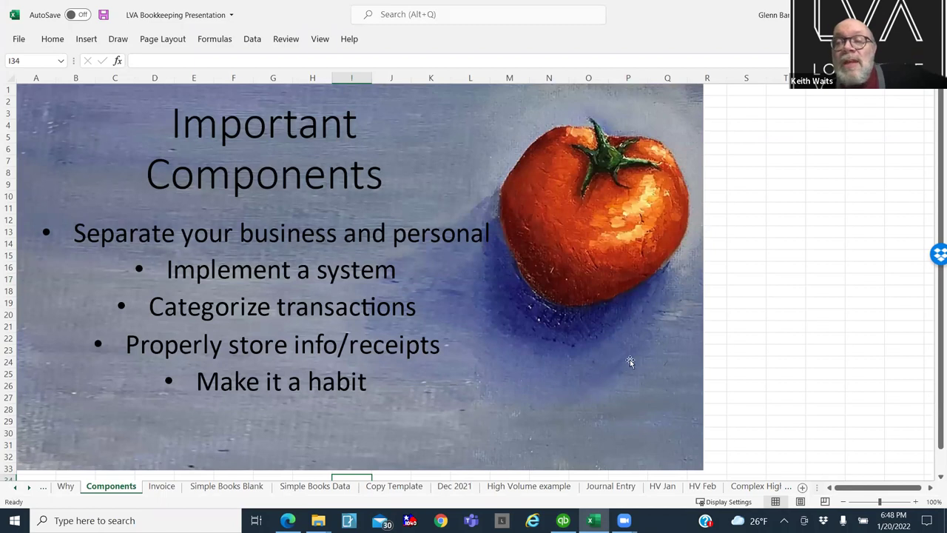
{"action": "left_click", "coordinate": [747, 338]}
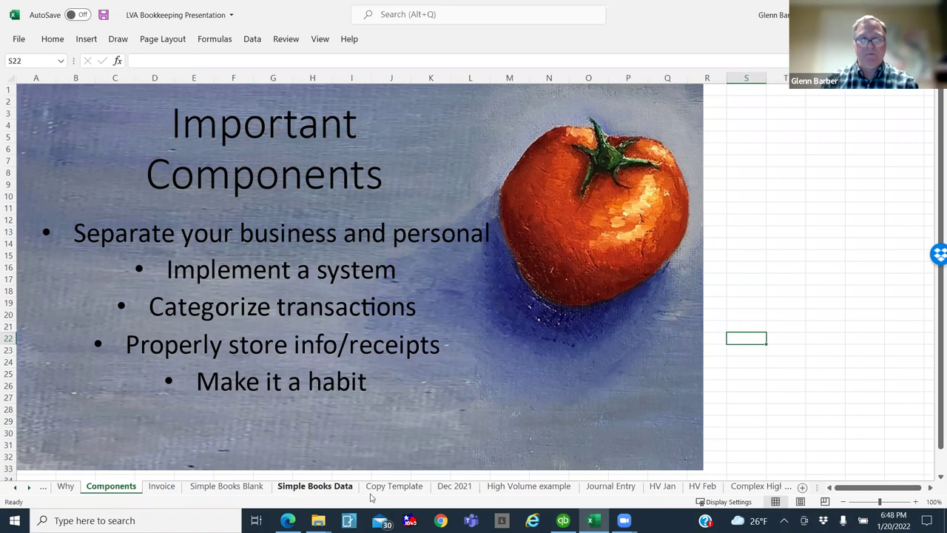
Step: Compare Simple Books Data with Simple Books Blank, inspecting the February art sales on the blank and the April art sales and annual net income on the data sheet
{"action": "left_click", "coordinate": [294, 487]}
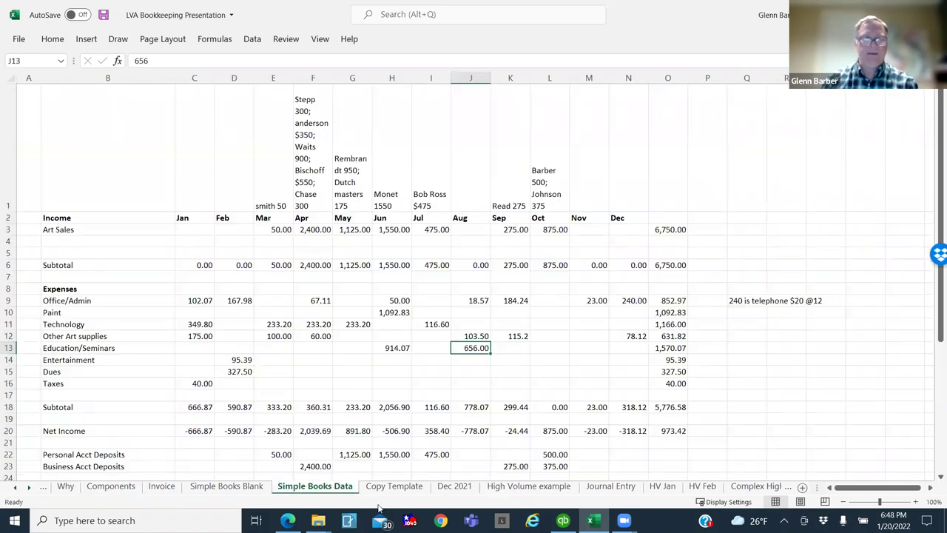
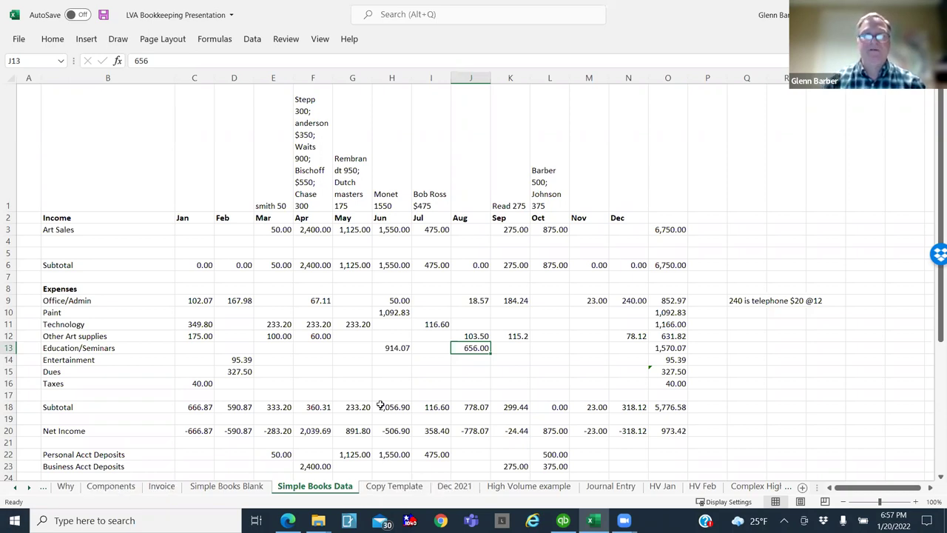
{"action": "left_click", "coordinate": [228, 486]}
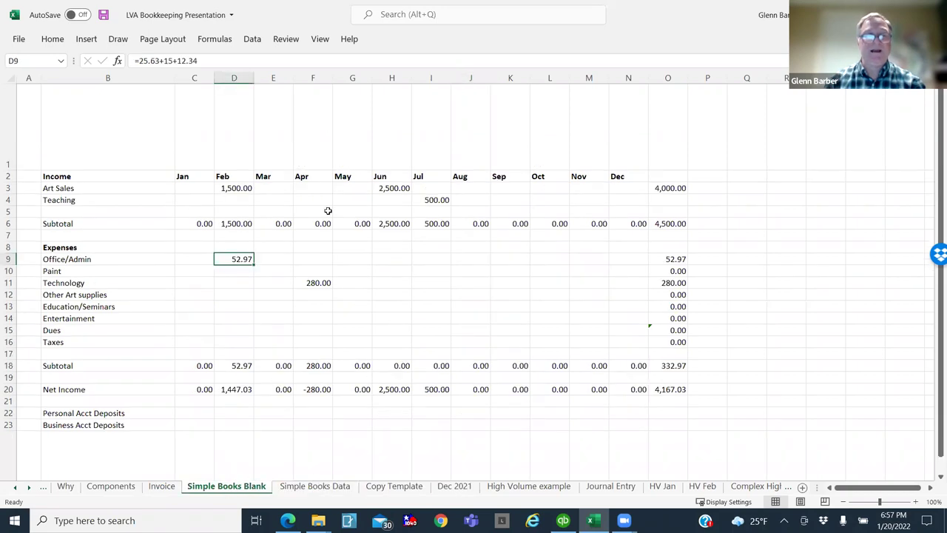
{"action": "left_click", "coordinate": [234, 188]}
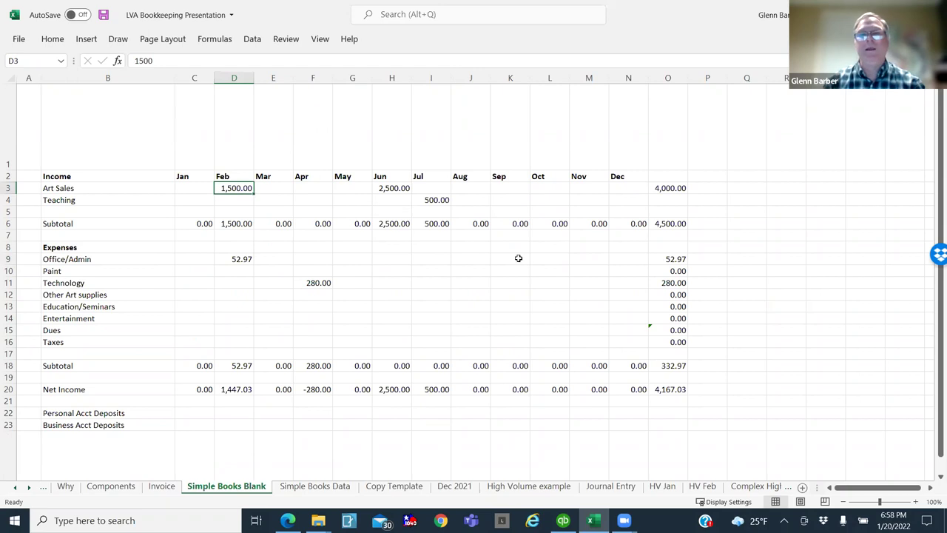
{"action": "left_click", "coordinate": [316, 486]}
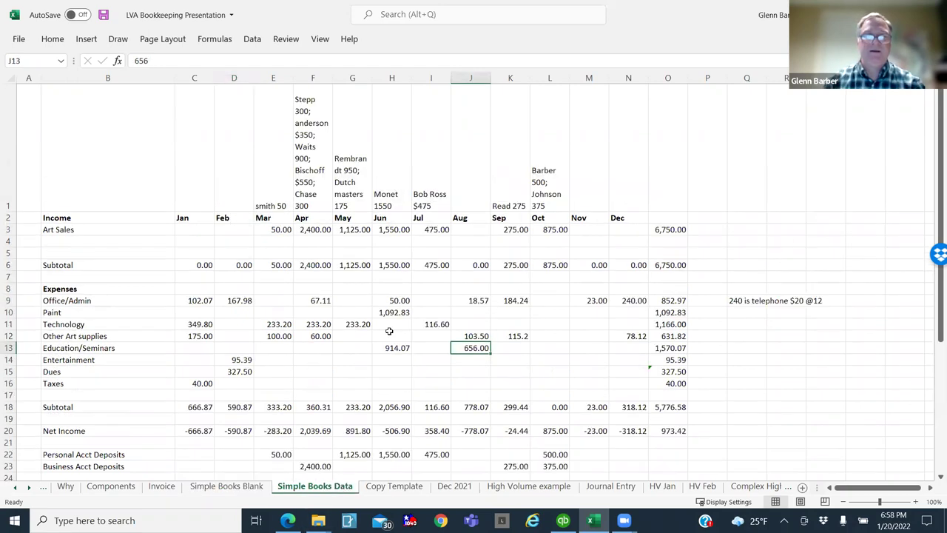
{"action": "left_click", "coordinate": [309, 232]}
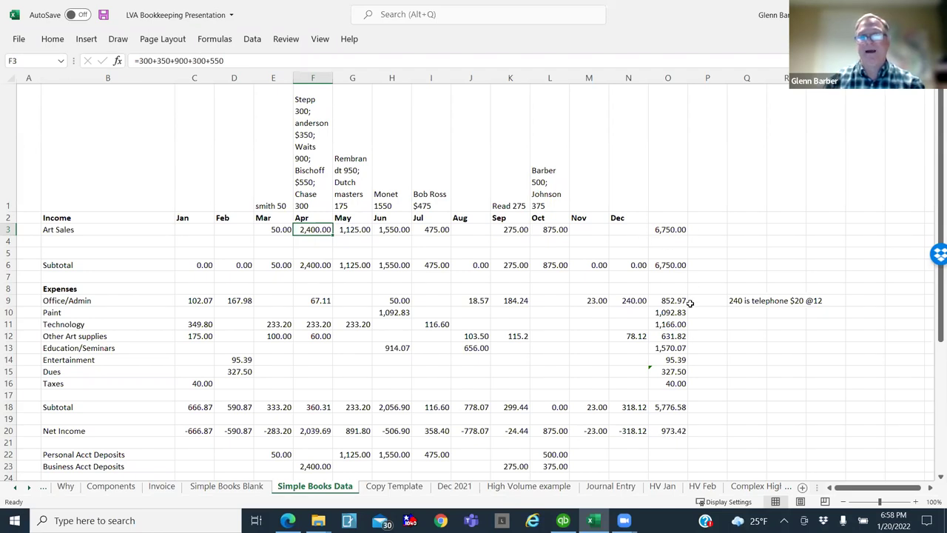
{"action": "left_click", "coordinate": [669, 432]}
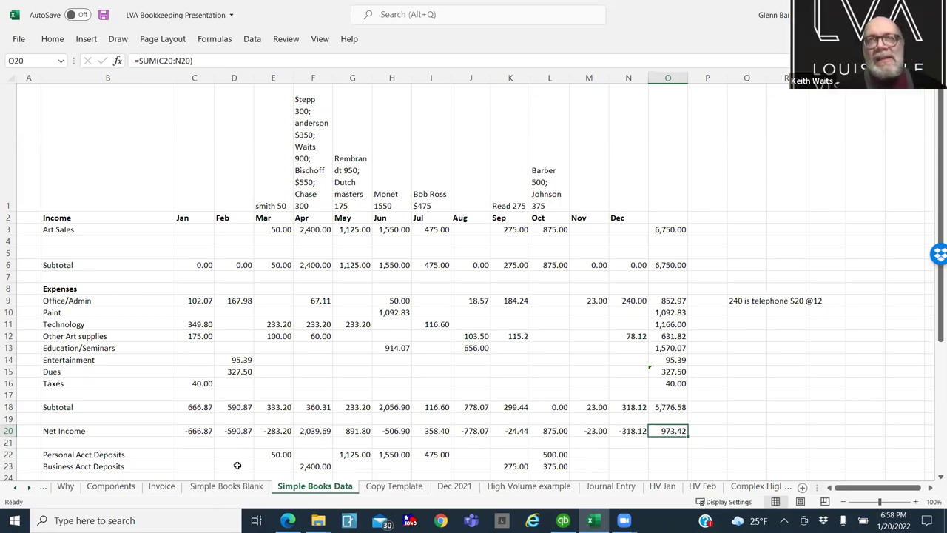
Step: Look at Simple Books Blank again and inspect the telephone note beside the Office/Admin row on Simple Books Data
{"action": "left_click", "coordinate": [216, 488]}
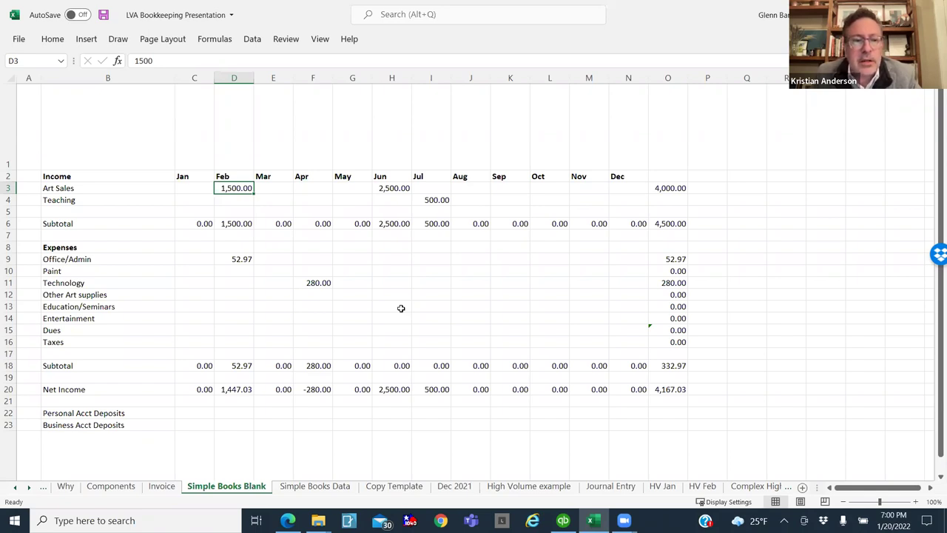
{"action": "left_click", "coordinate": [328, 484]}
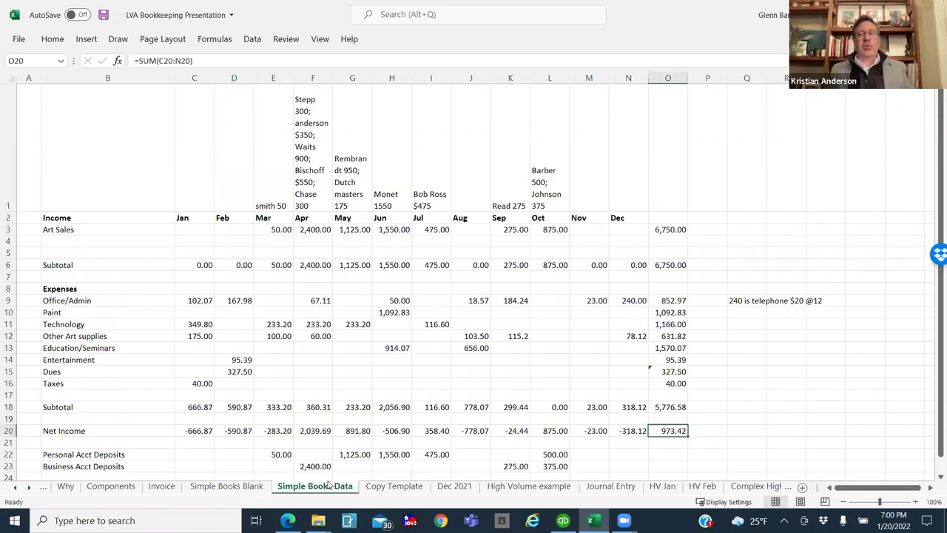
{"action": "left_click", "coordinate": [741, 300]}
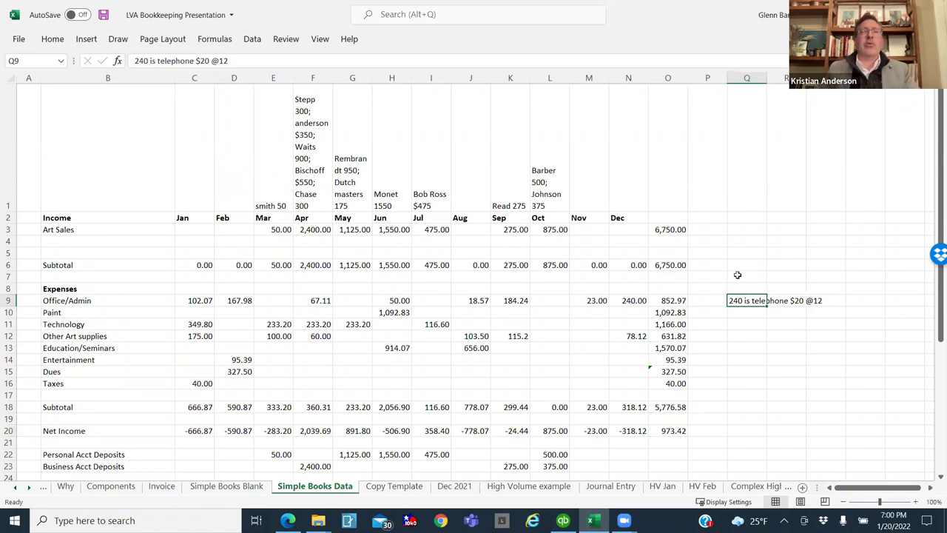